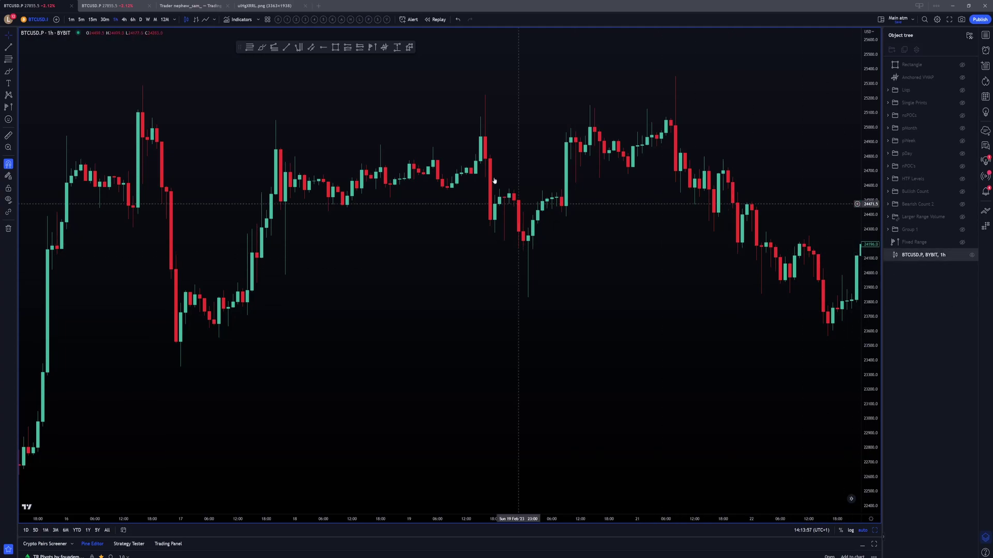
Draw a level trend line at about 25,285 from the 16 February high across to late 21 February.
click(286, 47)
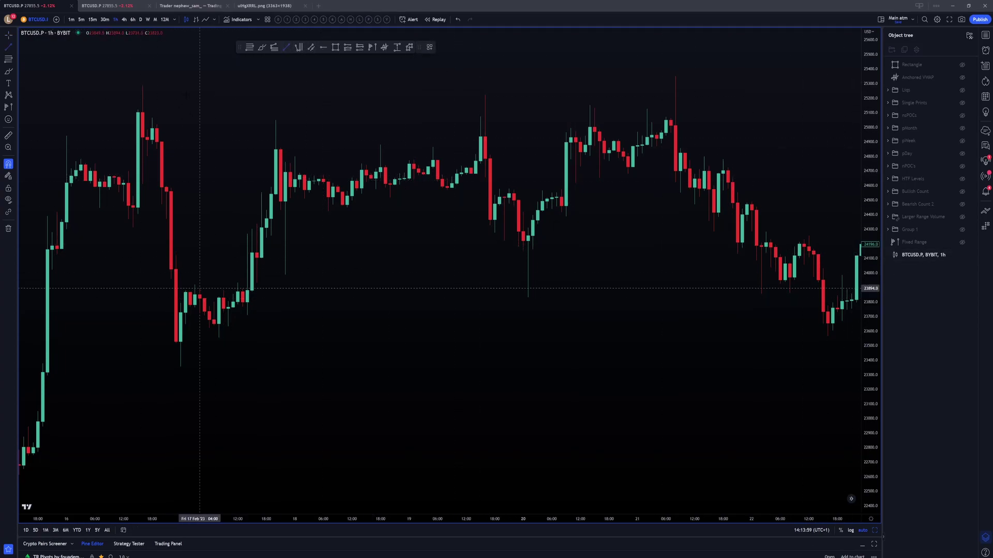
click(143, 86)
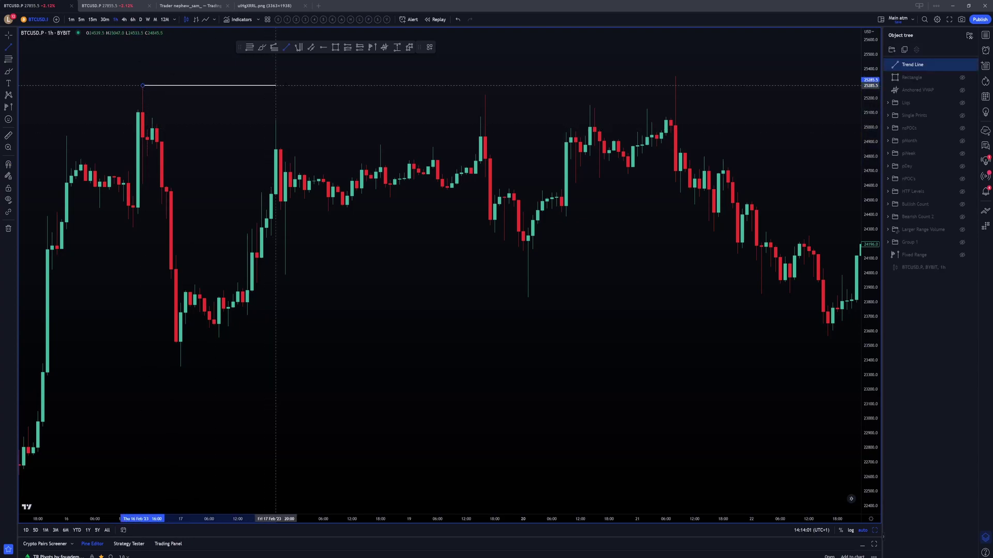
click(742, 88)
click(738, 155)
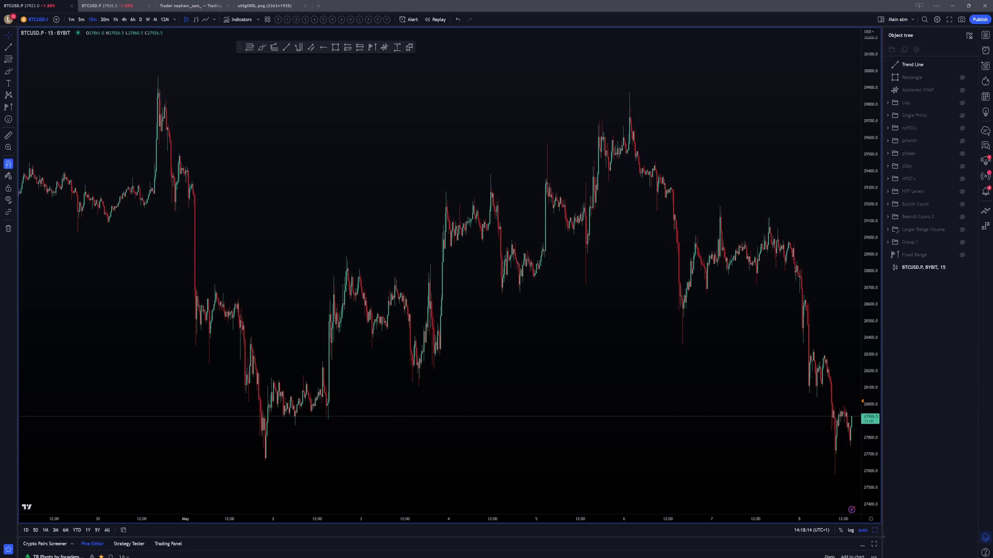
Turn off magnet mode and bring an empty chart area above the candles into view.
drag(336, 343, 463, 343)
click(9, 163)
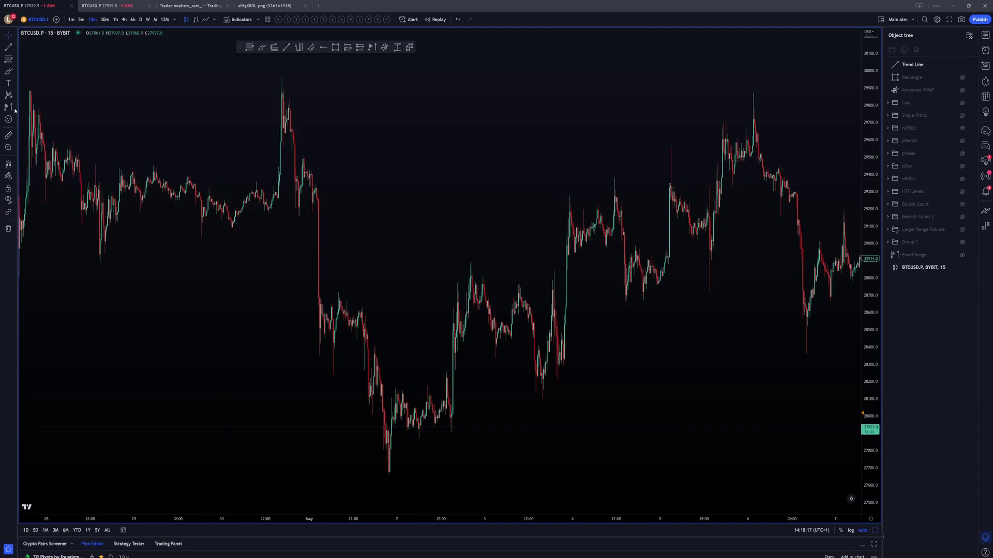
click(12, 73)
click(15, 72)
drag(871, 167, 870, 254)
drag(530, 67, 535, 466)
drag(533, 274, 532, 468)
Brush a rising zigzag price path up to about 34,450 in the empty area and undo it.
click(11, 71)
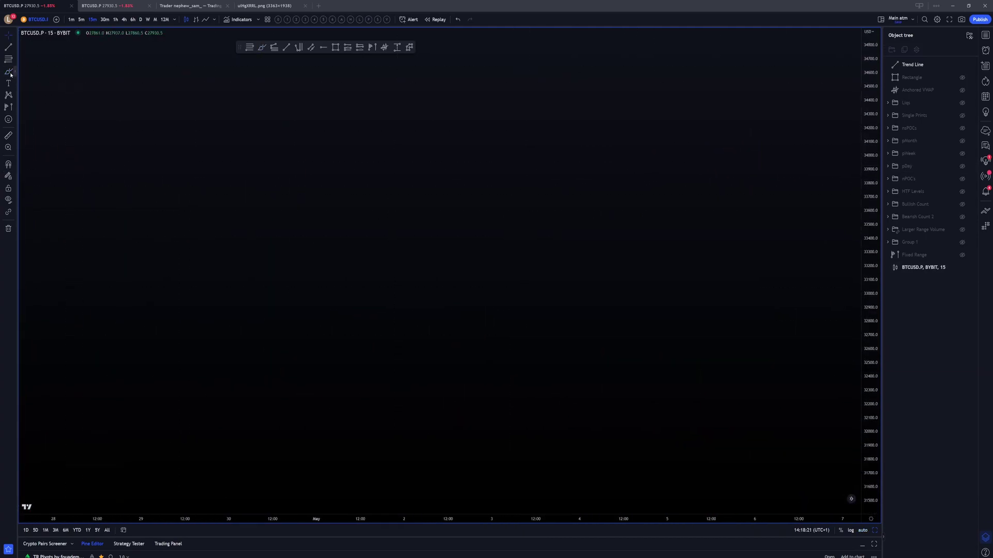
mouse_move(284, 304)
mouse_down()
mouse_move(311, 237)
mouse_move(334, 245)
mouse_move(349, 233)
mouse_move(373, 250)
mouse_move(410, 161)
mouse_move(428, 177)
mouse_move(443, 147)
mouse_move(465, 169)
mouse_move(527, 93)
mouse_move(544, 155)
mouse_up()
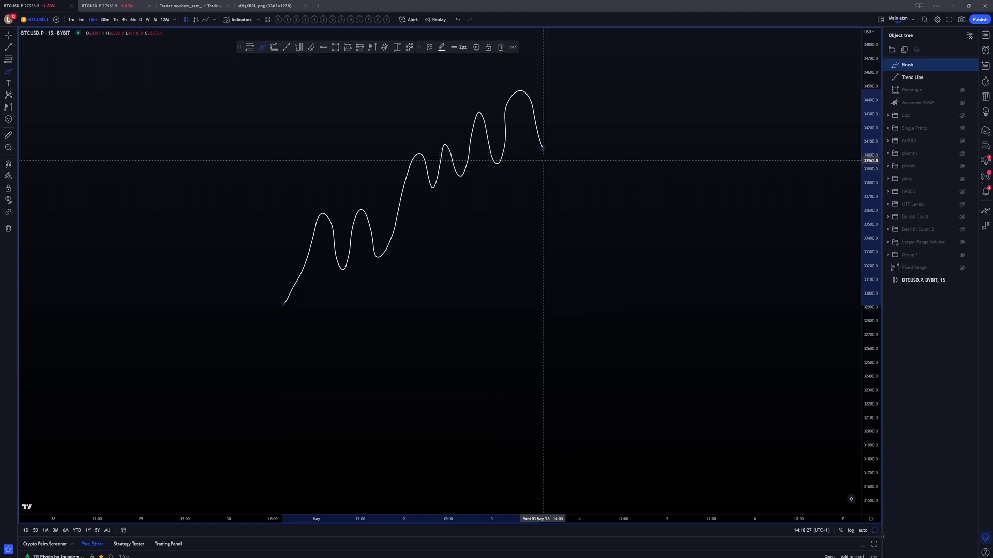
key(ctrl+z)
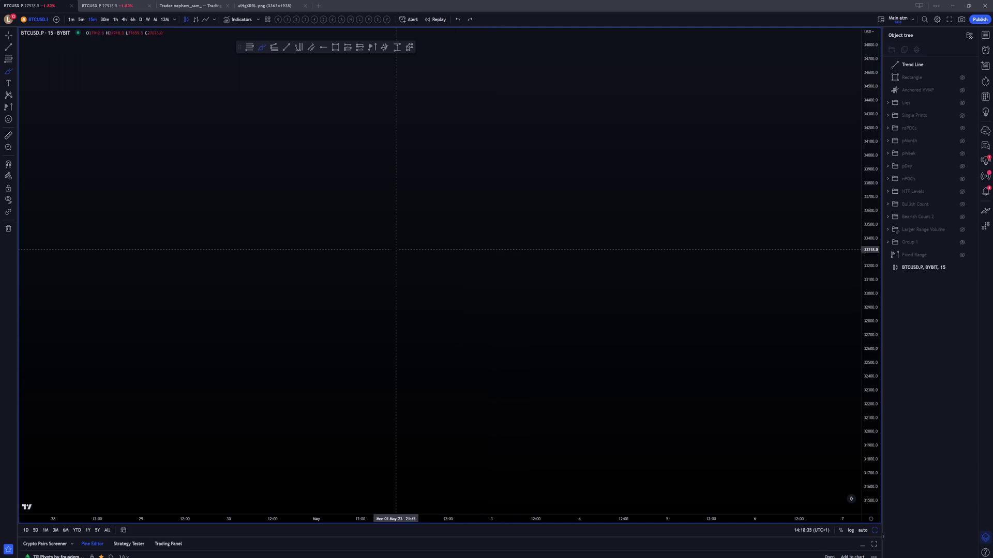
Sketch a rally with one pullback marked by a rectangle, and delete both drawings.
mouse_move(362, 270)
mouse_down()
mouse_move(417, 201)
mouse_move(430, 148)
mouse_move(439, 139)
mouse_move(459, 170)
mouse_move(472, 124)
mouse_move(446, 144)
mouse_move(466, 174)
mouse_up()
key(alt+shift+r)
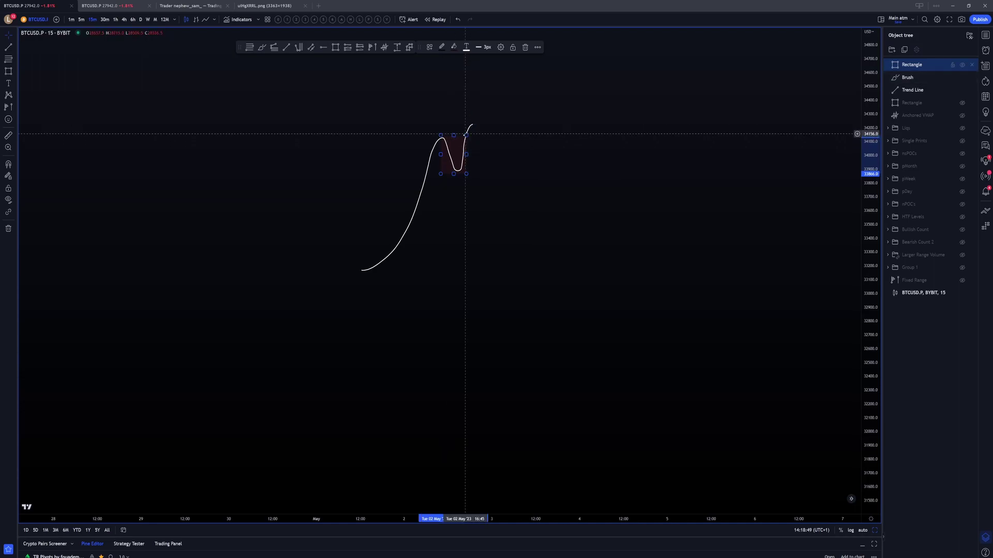
key(Delete)
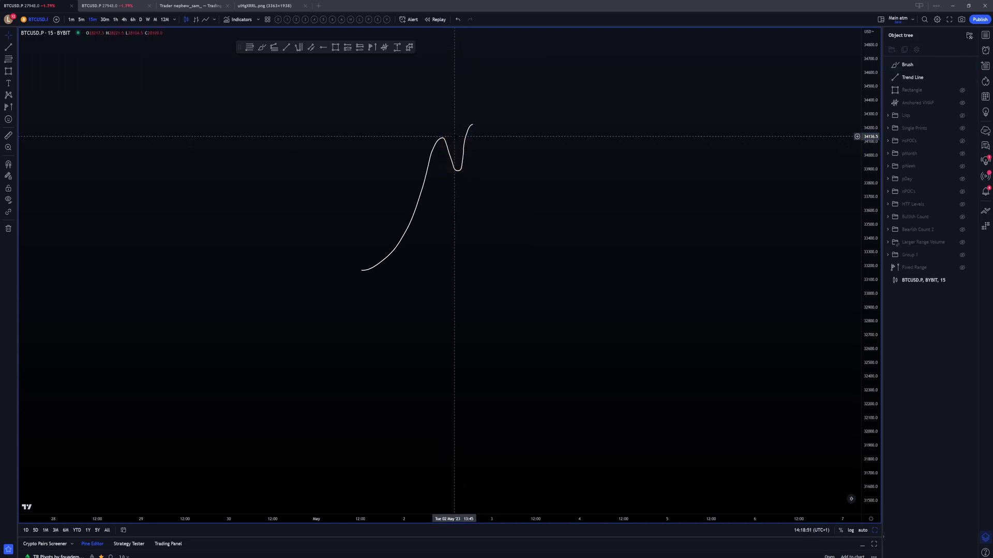
click(469, 127)
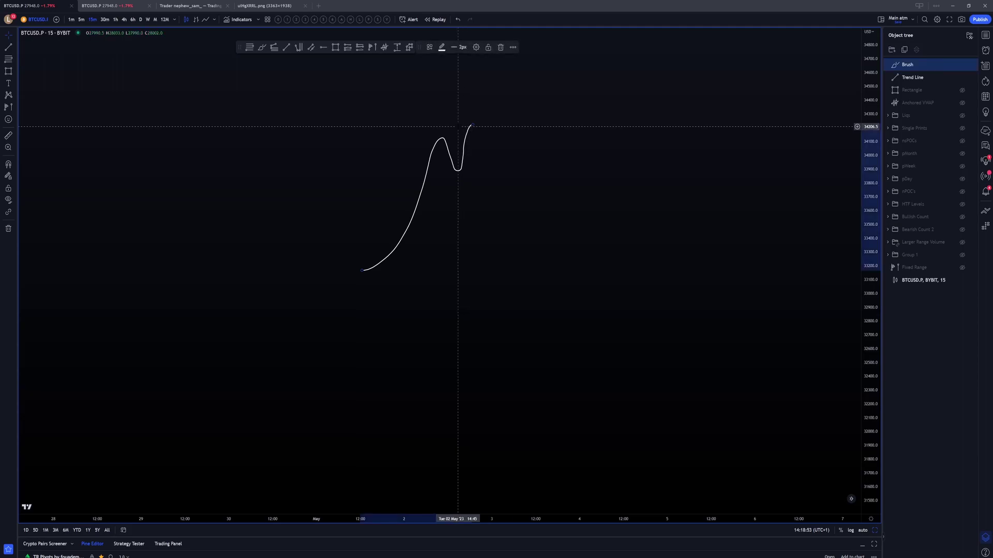
key(Delete)
Brush a rally from about 32,800 to 34,100 that continues into sideways swings and ends with an upward breakout.
click(262, 47)
drag(345, 302, 434, 158)
key(ctrl+z)
mouse_move(220, 319)
mouse_down()
mouse_move(312, 166)
mouse_move(343, 158)
mouse_move(368, 199)
mouse_move(402, 197)
mouse_move(426, 163)
mouse_move(437, 199)
mouse_move(459, 161)
mouse_move(471, 184)
mouse_move(491, 181)
mouse_move(510, 123)
mouse_up()
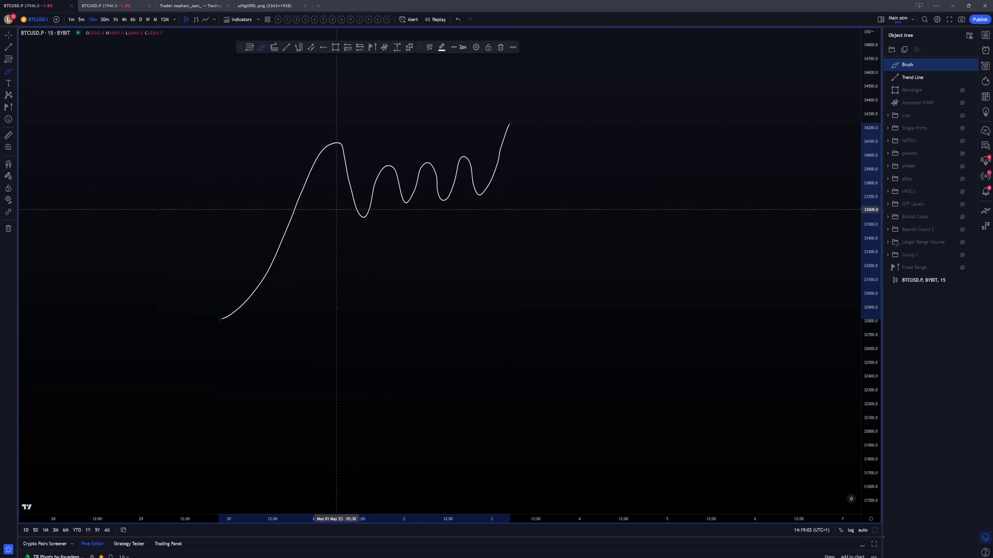
Box the sketched sideways swings with a rectangle from about 34,100 down to 33,530, and undo it.
click(335, 47)
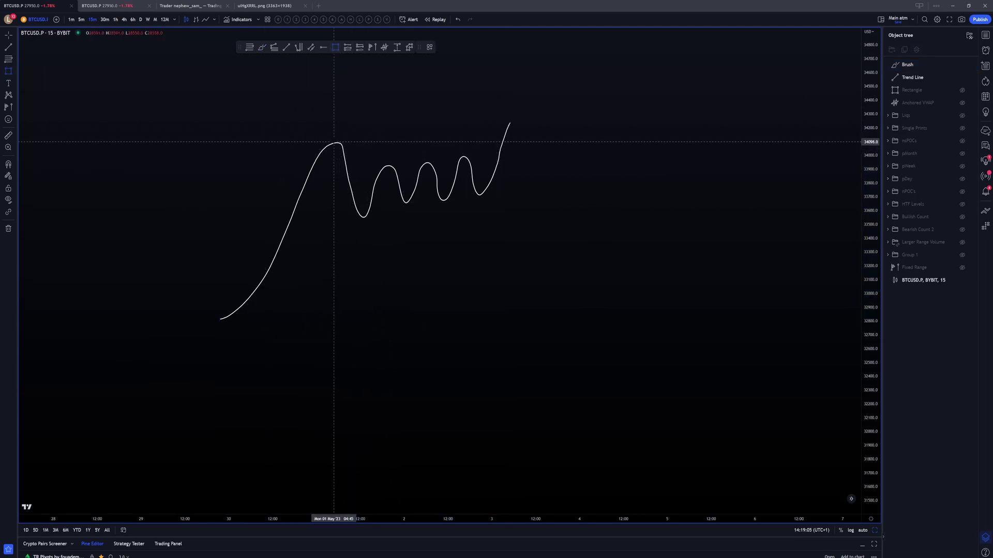
mouse_move(334, 142)
mouse_down()
mouse_move(466, 220)
mouse_move(485, 220)
mouse_up()
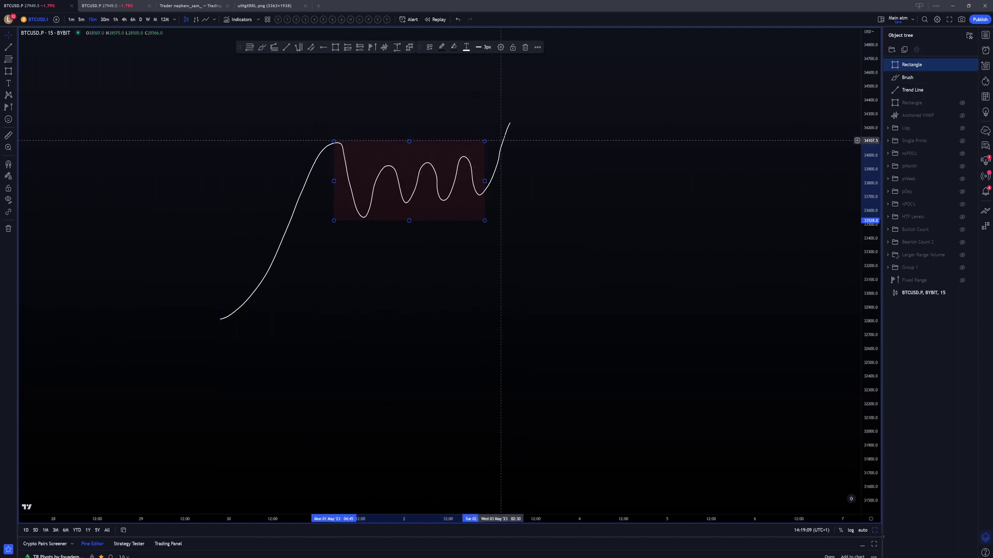
mouse_move(485, 181)
mouse_down()
mouse_move(527, 128)
mouse_move(518, 151)
mouse_move(563, 319)
mouse_up()
click(333, 50)
click(262, 47)
scroll(536, 234, down, 4)
key(ctrl+z)
key(ctrl+z)
key(ctrl+z)
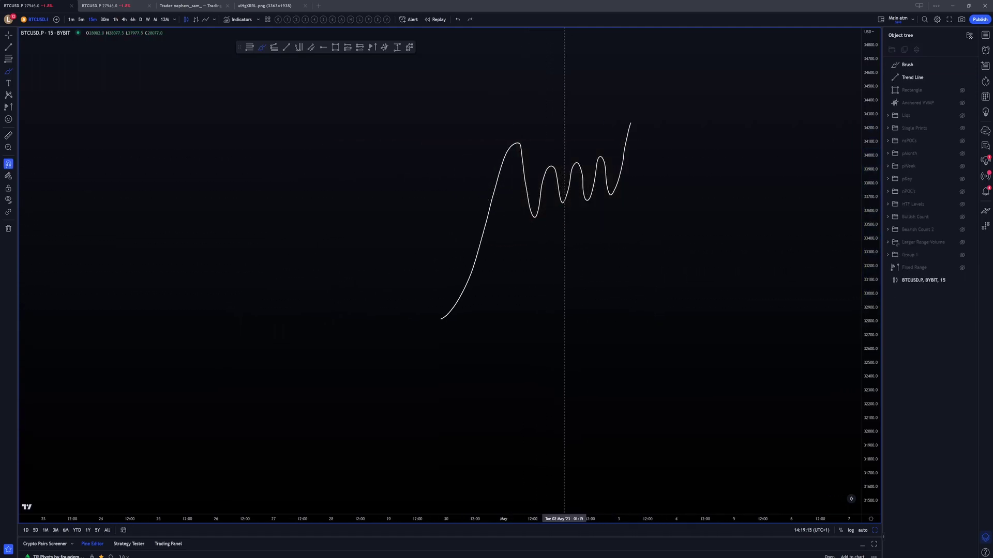
scroll(555, 235, up, 1)
scroll(556, 235, up, 6)
drag(647, 113, 571, 474)
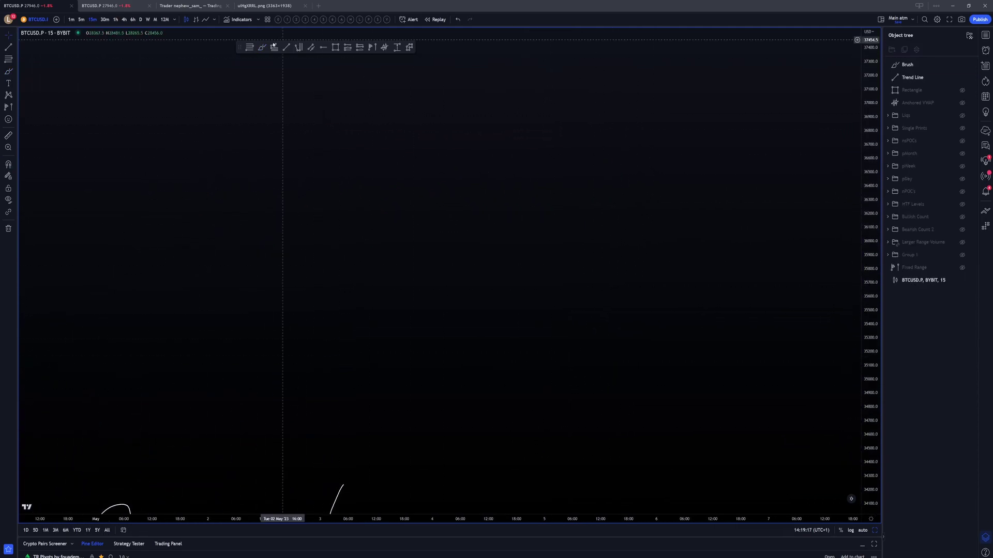
click(262, 47)
drag(374, 242, 375, 241)
mouse_move(416, 325)
mouse_down()
mouse_move(455, 209)
mouse_move(520, 192)
mouse_move(602, 142)
mouse_move(609, 166)
mouse_up()
key(ctrl+z)
mouse_move(414, 77)
mouse_down()
mouse_move(510, 150)
mouse_move(552, 211)
mouse_up()
key(ctrl+z)
Sketch a rally into a sideways range with a line across its highs and a failed breakout, and undo all these strokes.
mouse_move(382, 273)
mouse_down()
mouse_move(459, 147)
mouse_move(487, 145)
mouse_move(511, 177)
mouse_move(559, 132)
mouse_move(573, 175)
mouse_up()
drag(435, 118, 552, 115)
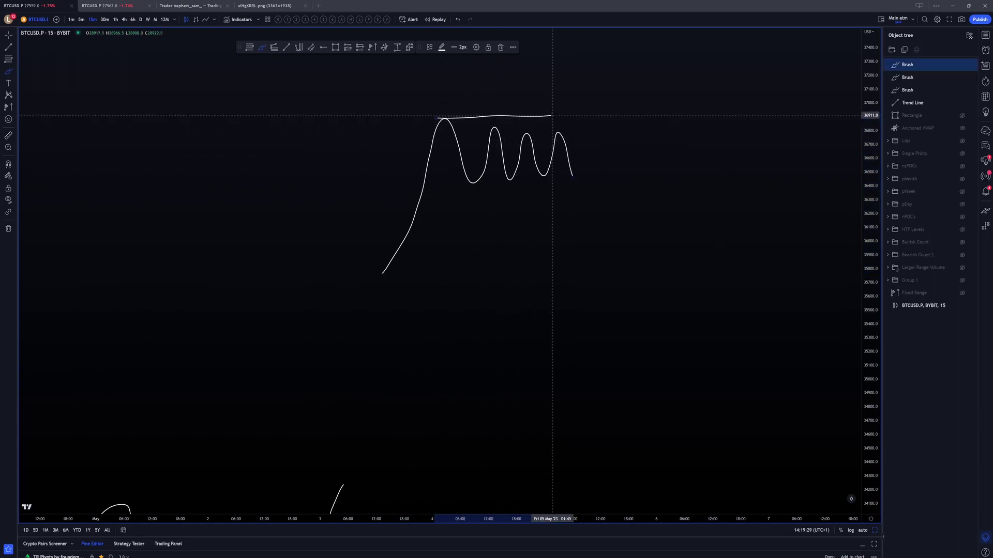
mouse_move(572, 179)
mouse_down()
mouse_move(587, 78)
mouse_move(674, 342)
mouse_up()
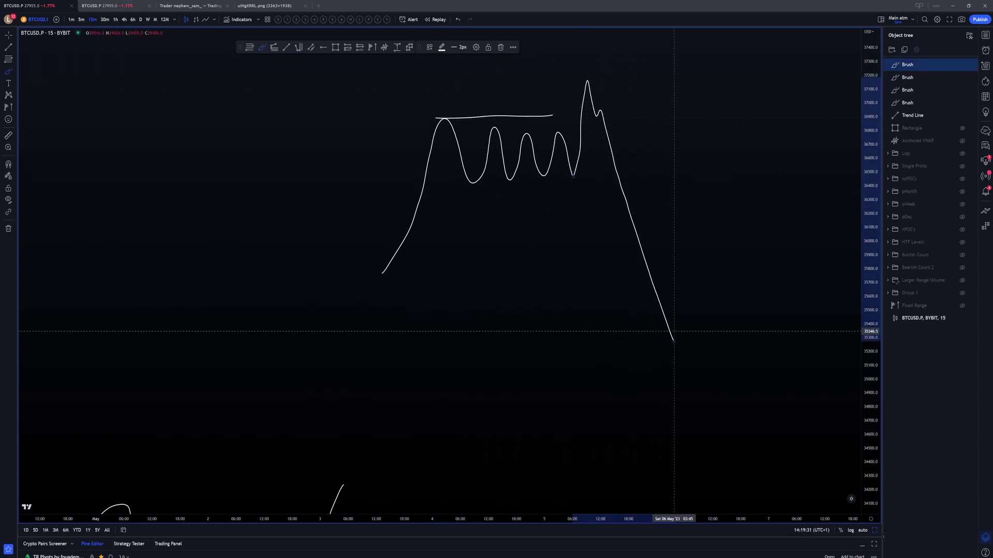
scroll(633, 332, down, 3)
key(ctrl+z)
key(ctrl+z)
key(ctrl+z)
scroll(616, 206, down, 3)
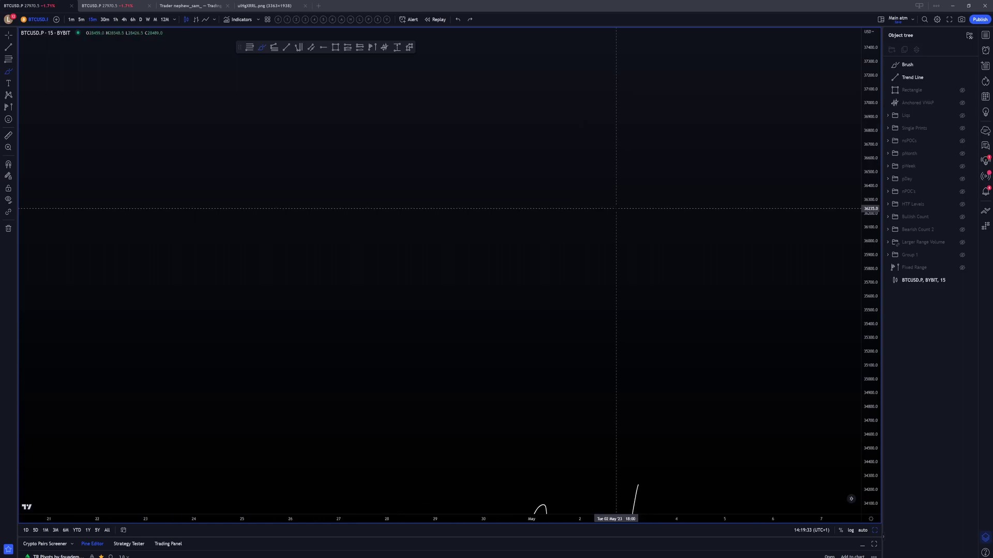
Delete the remaining brush path and the trend line from the chart.
scroll(587, 332, up, 3)
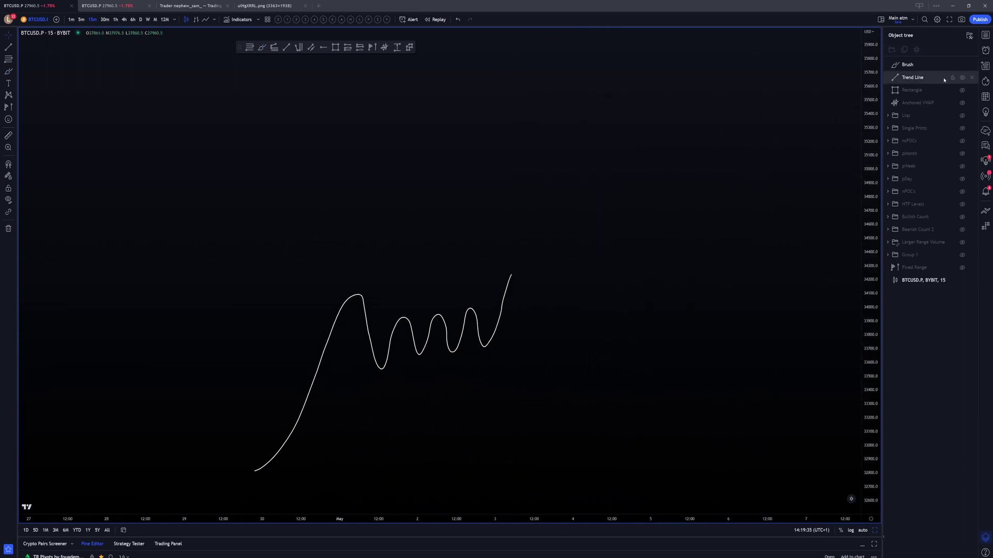
click(972, 66)
click(972, 65)
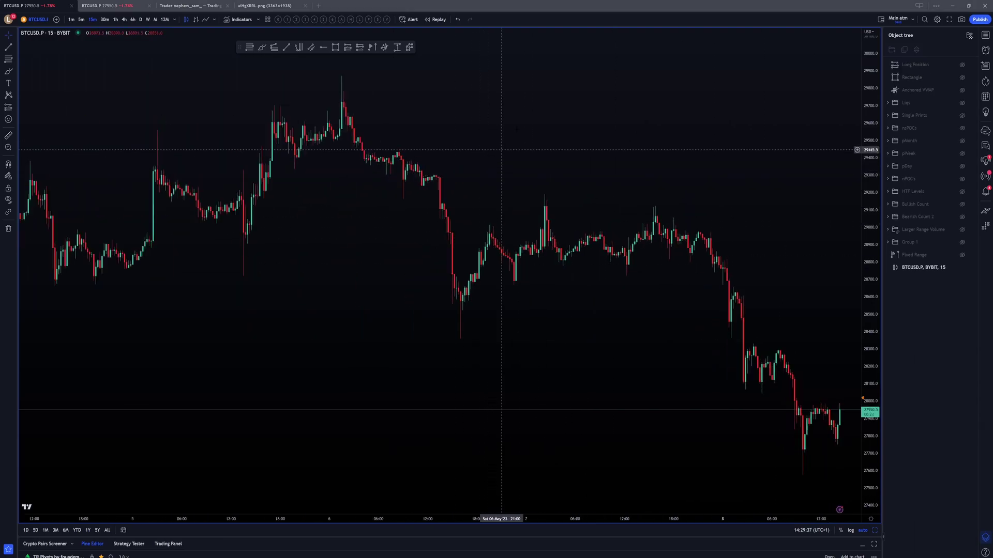
Brush a rally with one deep pullback from about 32,330 to a peak of about 33,590, ending in sideways swings.
right_click(591, 82)
drag(589, 82, 447, 219)
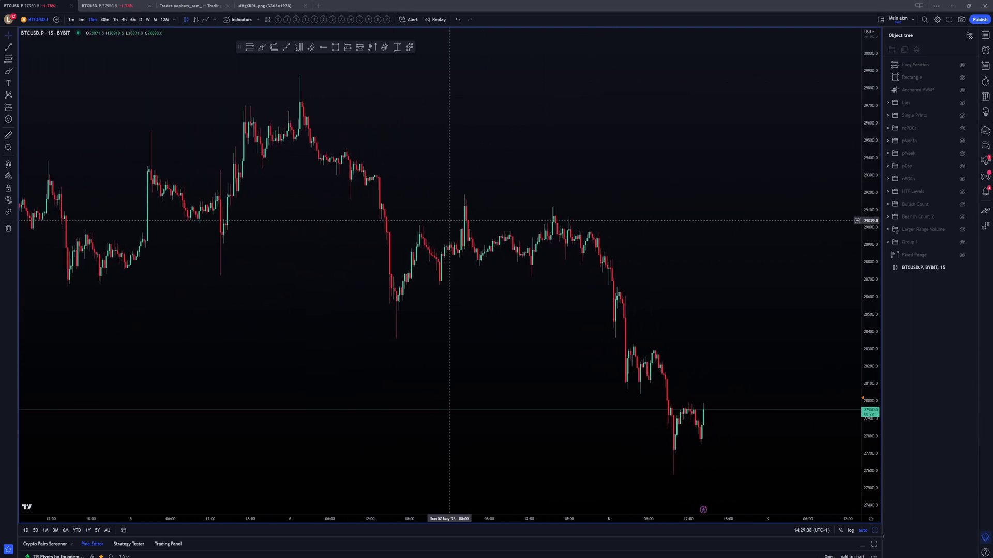
drag(869, 212, 869, 248)
drag(594, 118, 671, 346)
drag(556, 139, 596, 391)
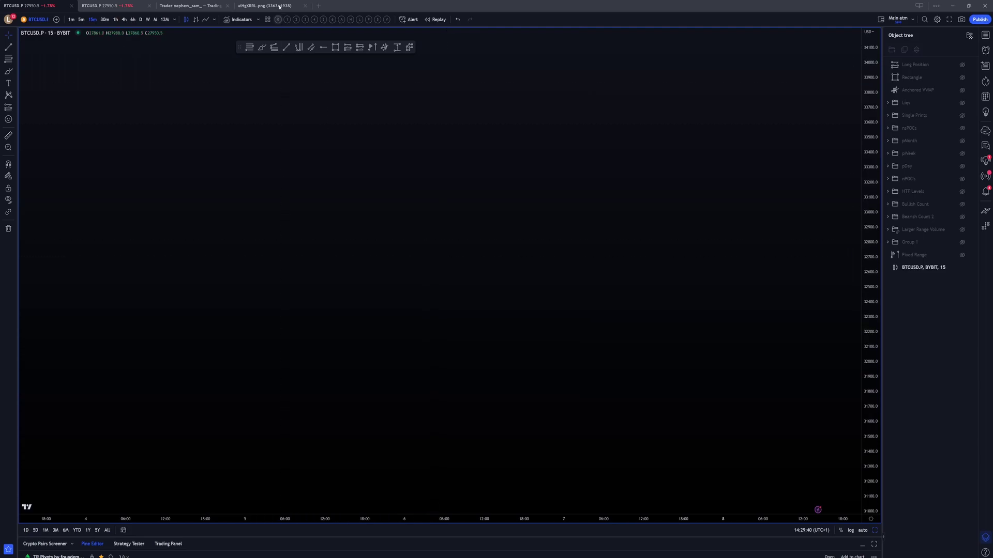
click(261, 47)
mouse_move(325, 151)
mouse_down()
mouse_move(371, 166)
mouse_move(399, 216)
mouse_move(419, 228)
mouse_up()
key(ctrl+z)
mouse_move(337, 312)
mouse_down()
mouse_move(448, 184)
mouse_move(467, 123)
mouse_move(481, 159)
mouse_move(504, 147)
mouse_move(543, 151)
mouse_move(601, 195)
mouse_up()
Draw a rectangle around the sideways swings after the peak, from about 33,550 down to 33,050.
scroll(430, 204, up, 4)
mouse_move(594, 77)
mouse_down()
mouse_move(433, 205)
mouse_move(686, 205)
mouse_up()
drag(870, 313, 870, 182)
drag(506, 376, 537, 305)
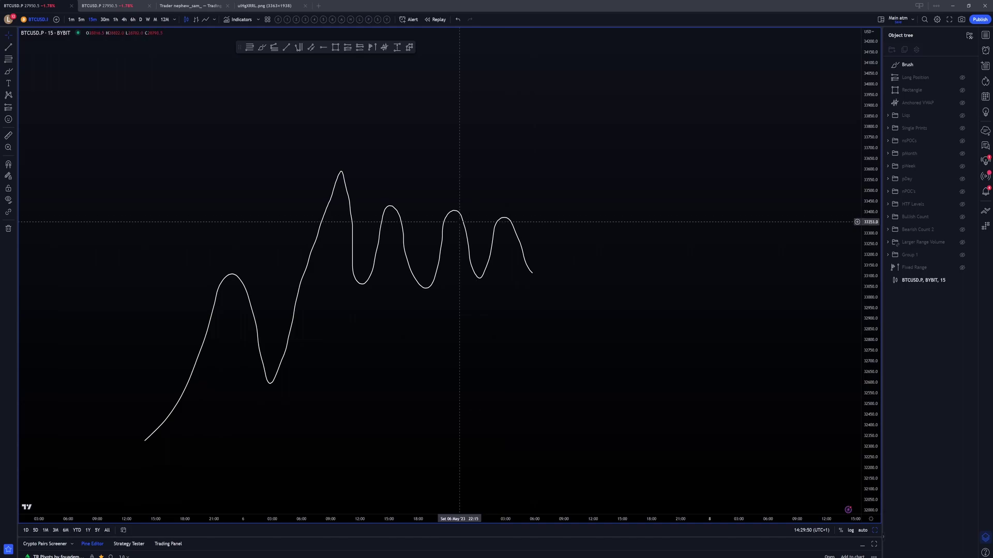
click(335, 47)
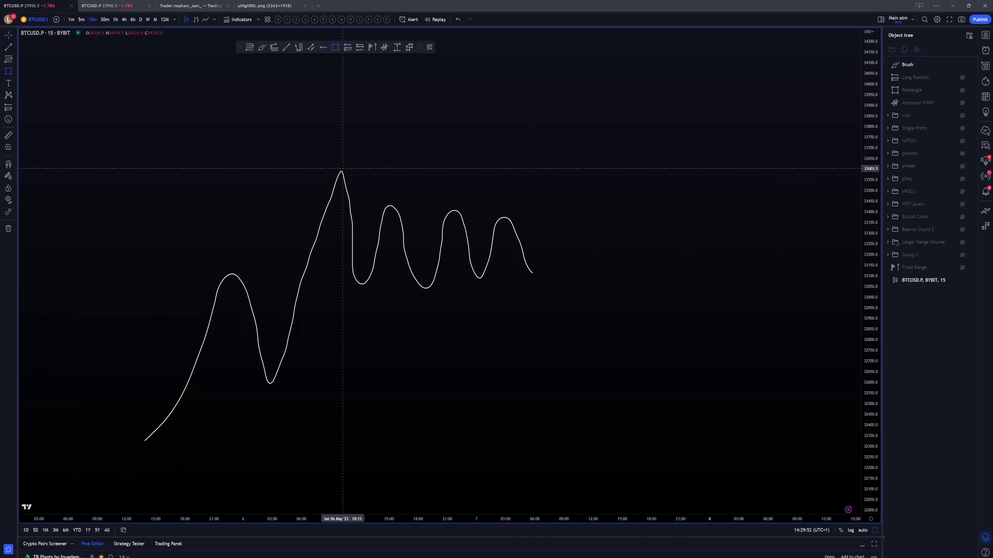
mouse_move(345, 181)
mouse_down()
mouse_move(483, 222)
mouse_move(555, 288)
mouse_up()
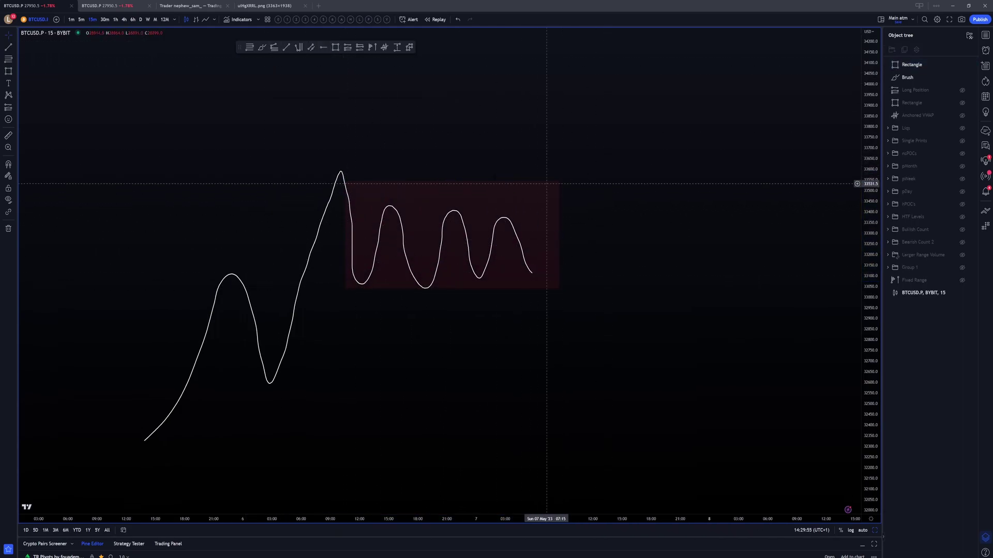
Annotate the sketch with brushed marks: an upward arrow below the range, a line at the pullback low and a circle around the peak.
click(262, 47)
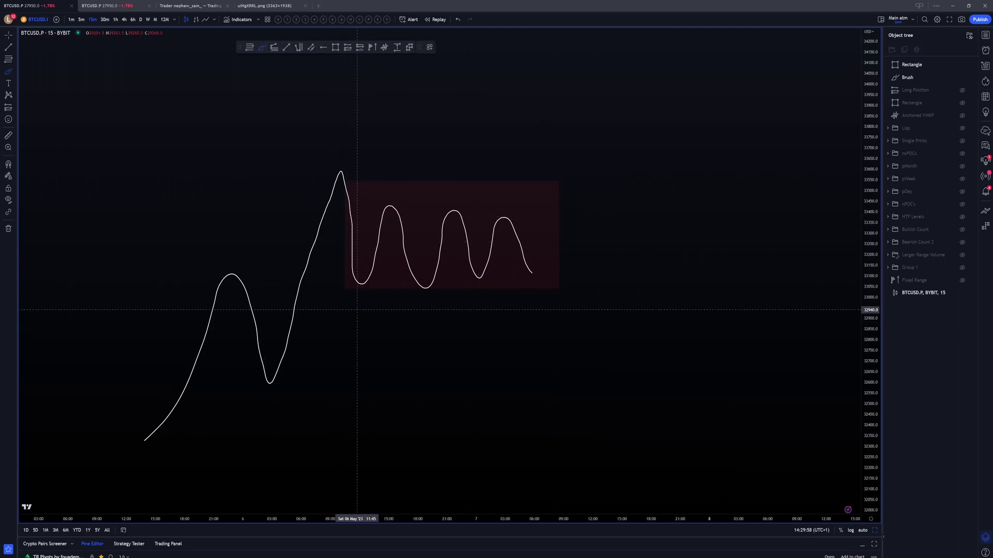
mouse_move(368, 357)
mouse_down()
mouse_move(405, 309)
mouse_move(408, 318)
mouse_up()
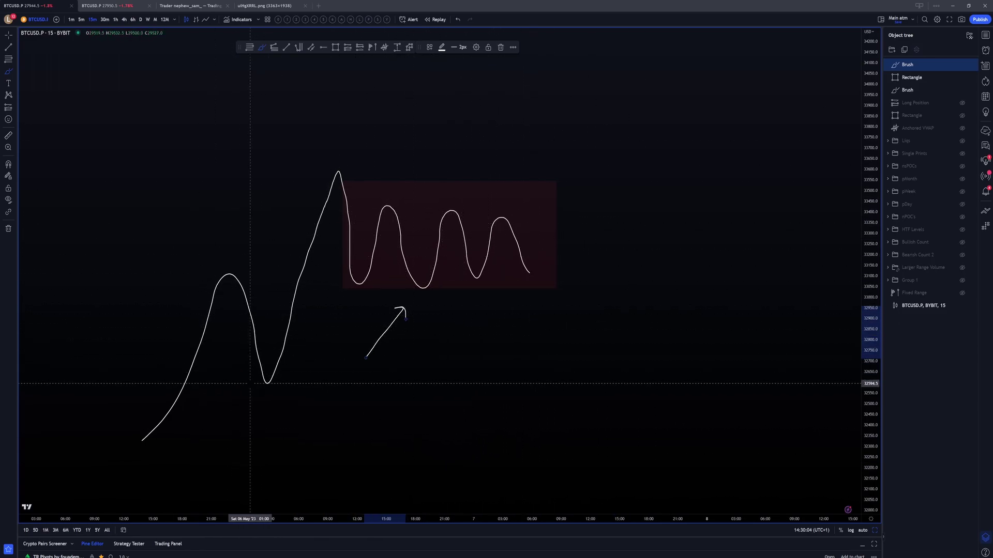
drag(251, 384, 343, 380)
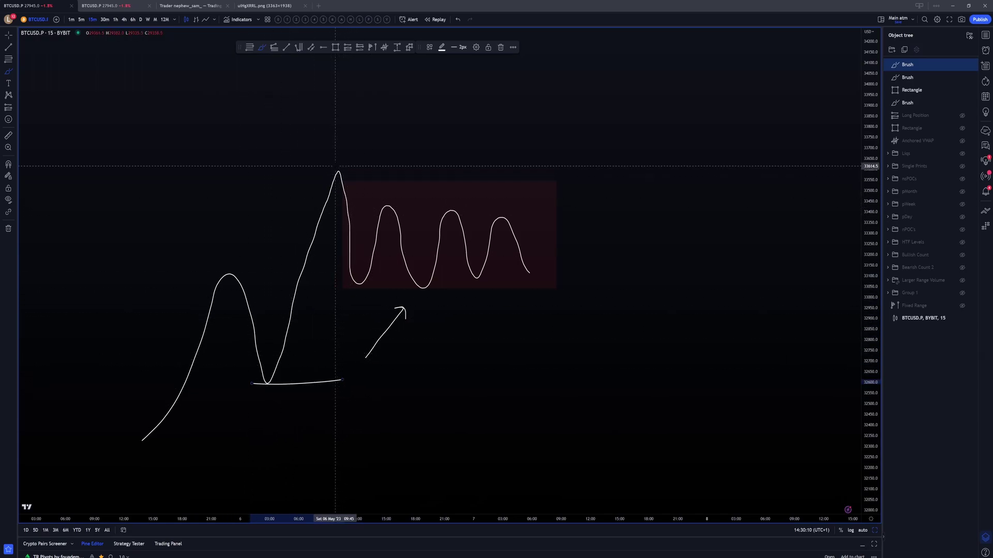
drag(356, 171, 346, 166)
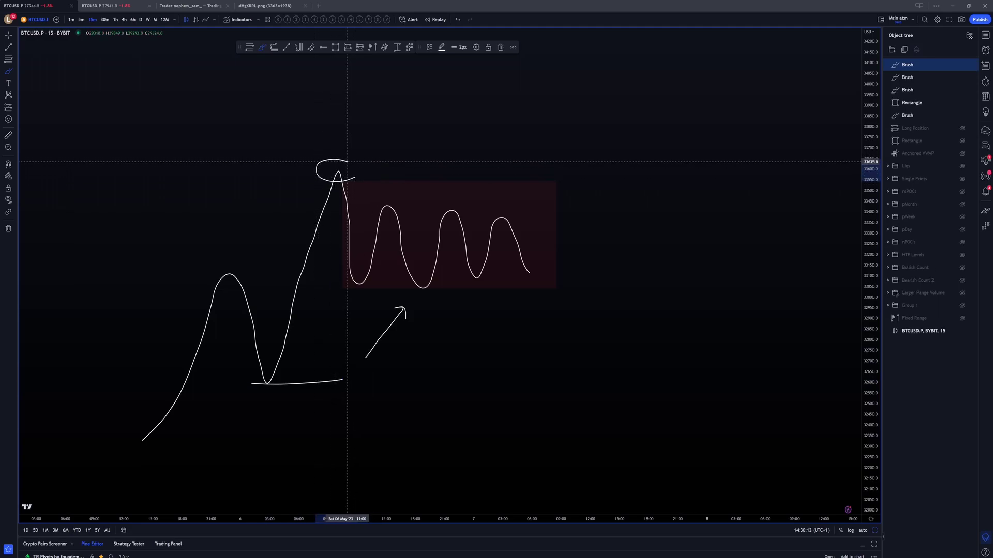
Extend the path with a breakout above the range that turns back down, and place a short position there with entry 33,555 and stop 33,686.5.
drag(529, 272, 559, 166)
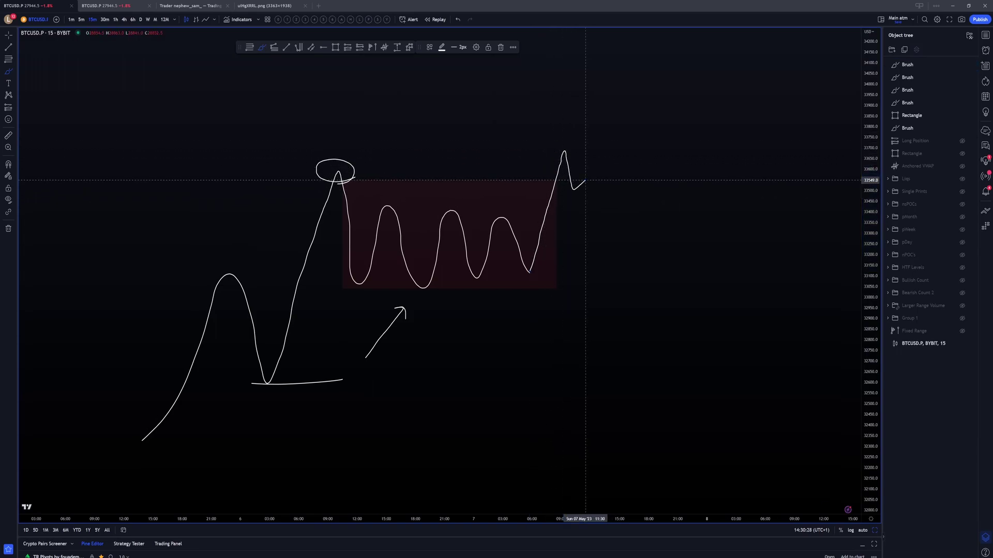
drag(586, 182, 597, 206)
click(364, 46)
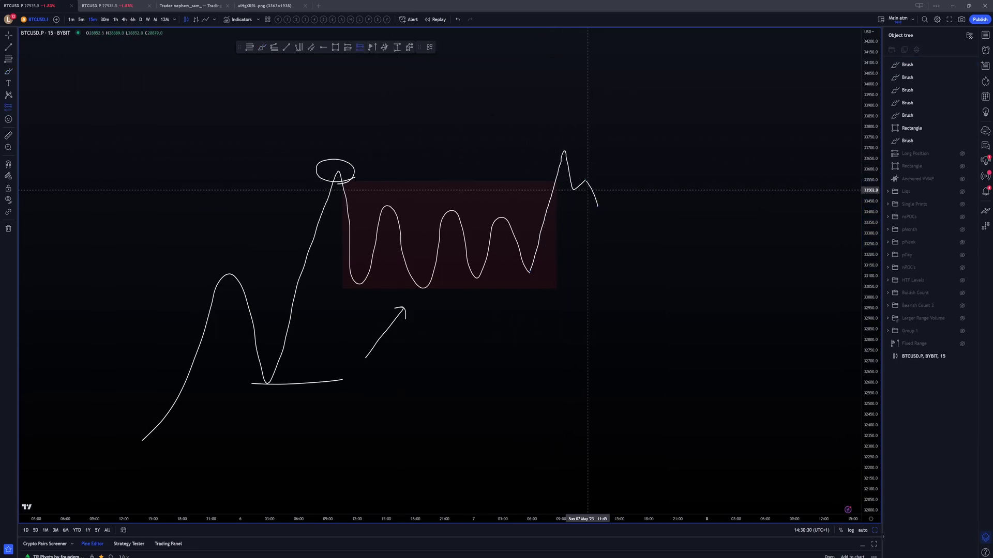
click(595, 178)
drag(596, 80, 595, 150)
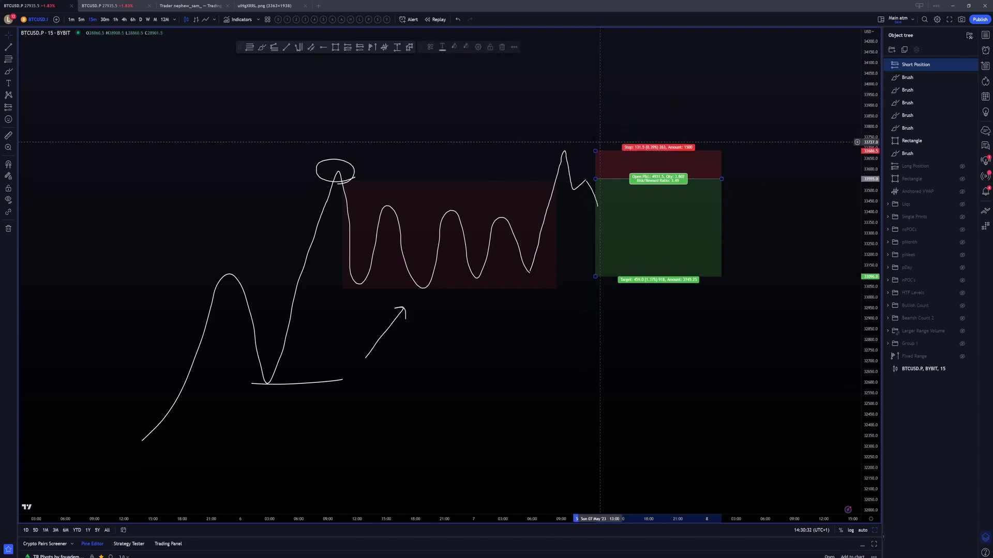
Brush converging boundary lines above and below the range swings, and continue the price path down past the short target to about 32,600.
click(263, 48)
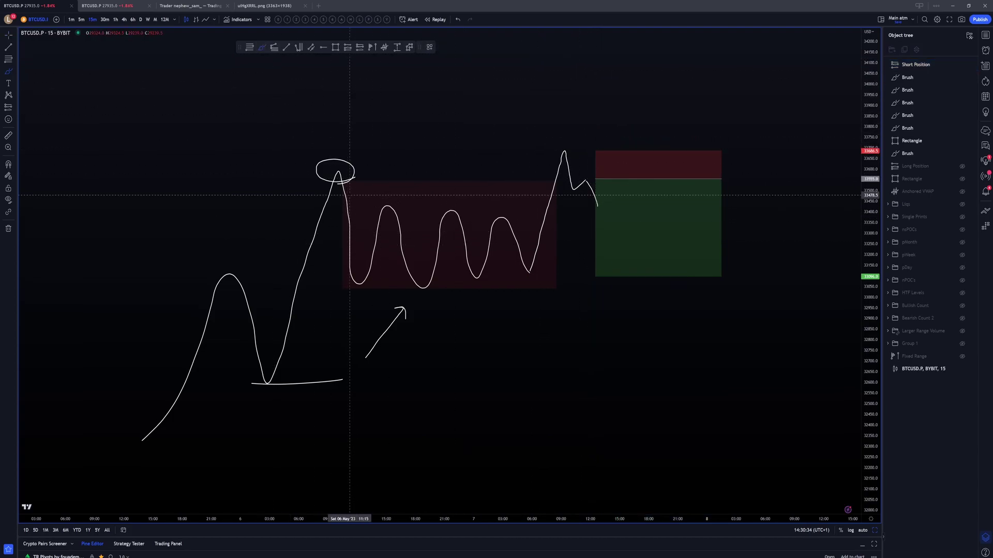
drag(351, 195, 575, 217)
drag(349, 296, 576, 280)
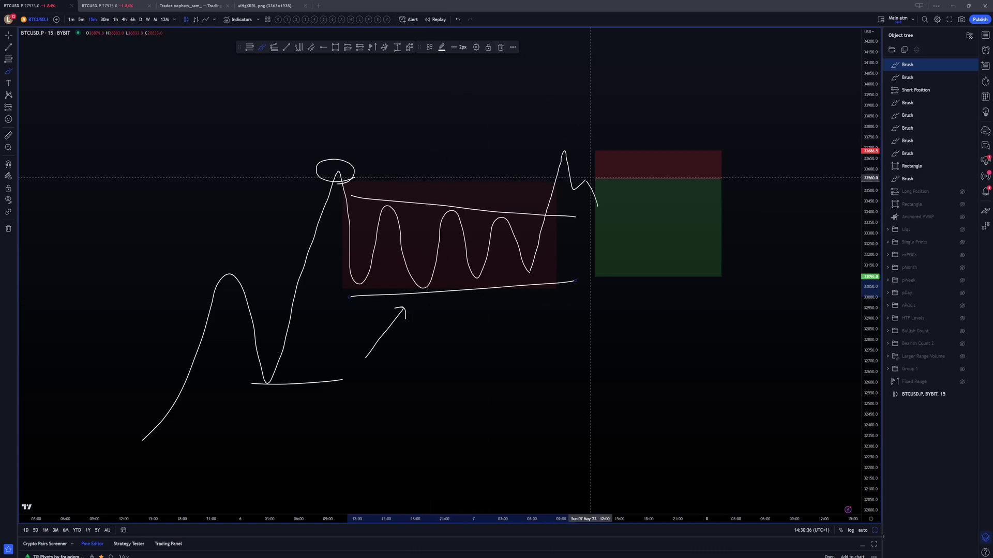
mouse_move(597, 206)
mouse_down()
mouse_move(609, 277)
mouse_move(671, 387)
mouse_up()
scroll(671, 386, down, 3)
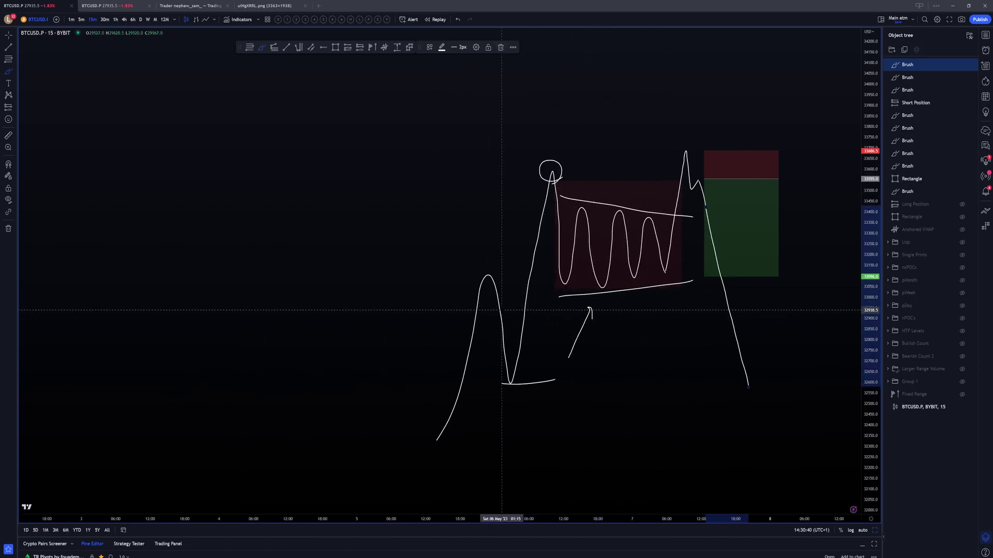
Undo the whole rally sketch, including its brushed path, annotations, short position and range rectangle.
key(ctrl+z)
key(ctrl+z)
key(ctrl+z)
key(ctrl+z)
key(ctrl+z)
key(ctrl+z)
key(ctrl+z)
key(ctrl+z)
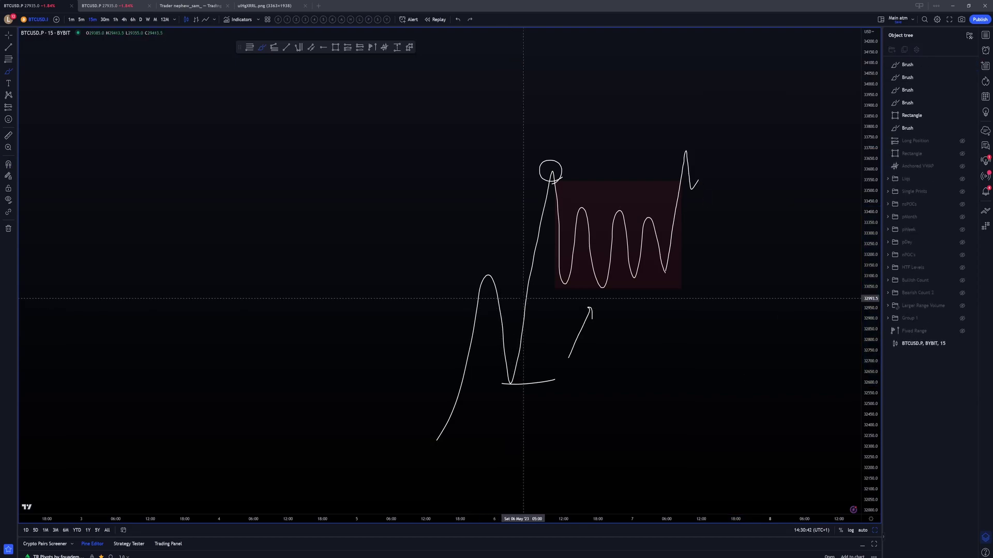
key(ctrl+z)
key(ctrl+z)
key(ctrl+z)
key(ctrl+z)
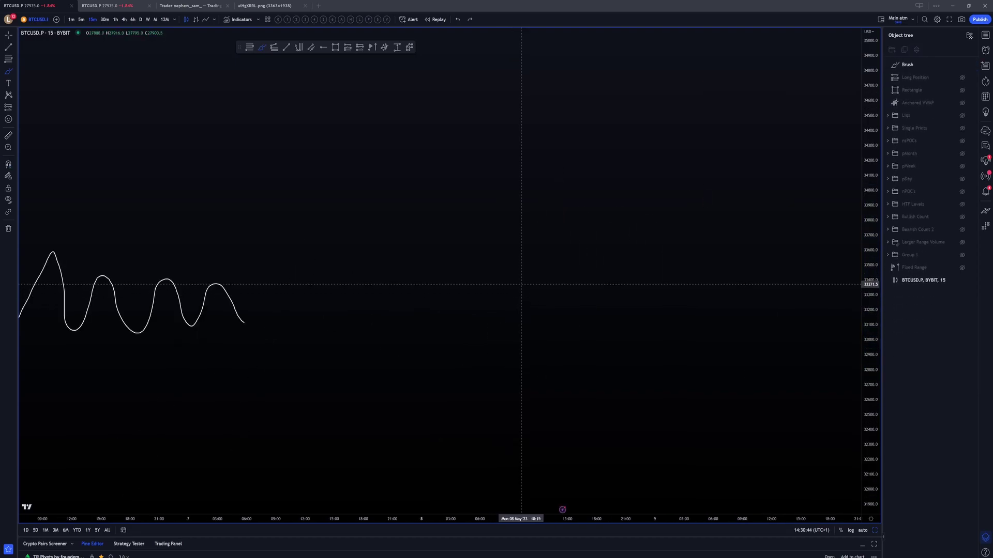
scroll(523, 283, down, 5)
key(ctrl+z)
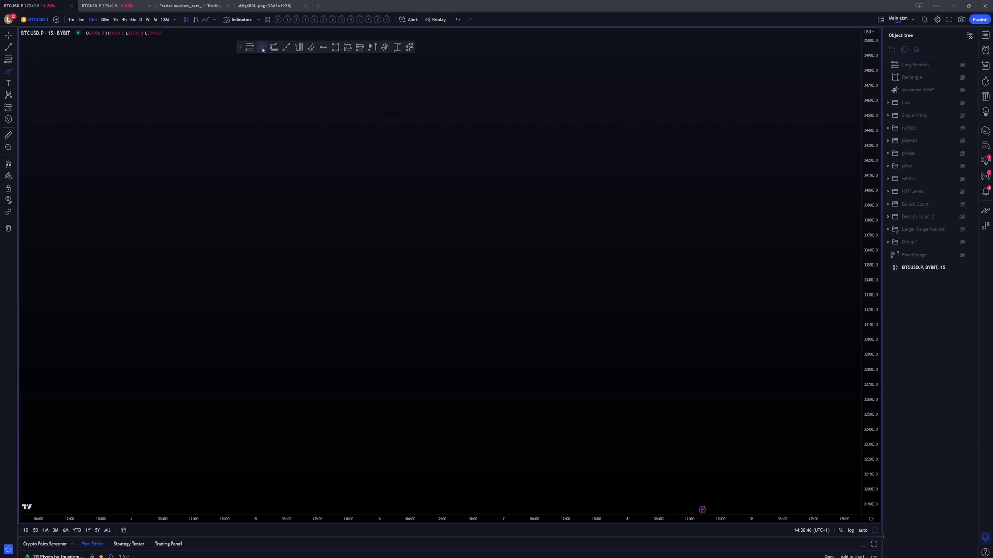
Brush a drop from about 34,500 to 32,800 with sideways swings and a line at the low, and draw a rectangle around the swings.
mouse_move(308, 109)
mouse_down()
mouse_move(321, 217)
mouse_move(386, 170)
mouse_move(307, 113)
mouse_move(379, 350)
mouse_move(413, 279)
mouse_move(434, 296)
mouse_move(462, 263)
mouse_move(489, 326)
mouse_move(556, 288)
mouse_move(571, 324)
mouse_up()
key(ctrl+z)
mouse_move(356, 370)
mouse_down()
mouse_move(438, 373)
mouse_move(454, 303)
mouse_move(581, 240)
mouse_move(575, 253)
mouse_up()
click(336, 47)
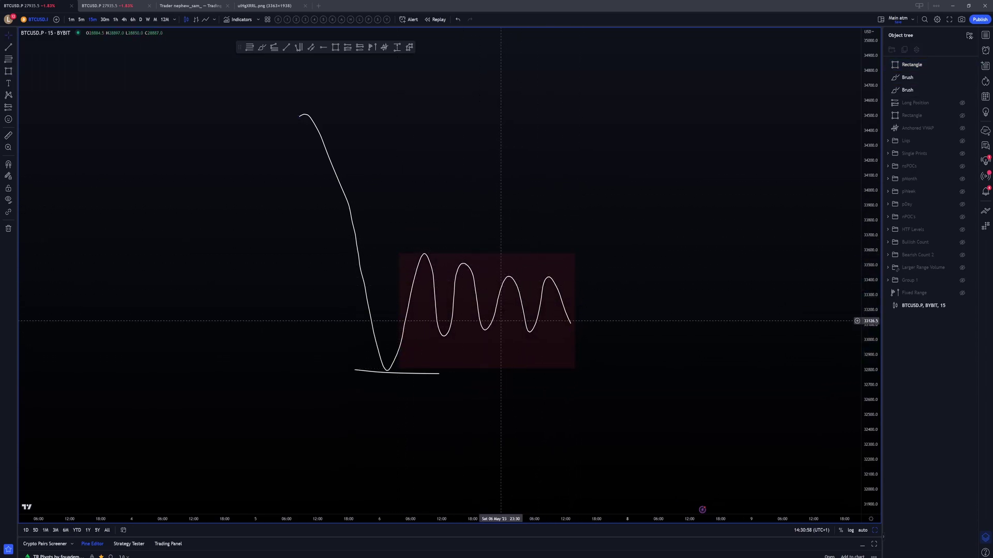
Try extending the path in a dip below the range to about 32,700 that turns back up, with a brushed box around the dip.
click(261, 47)
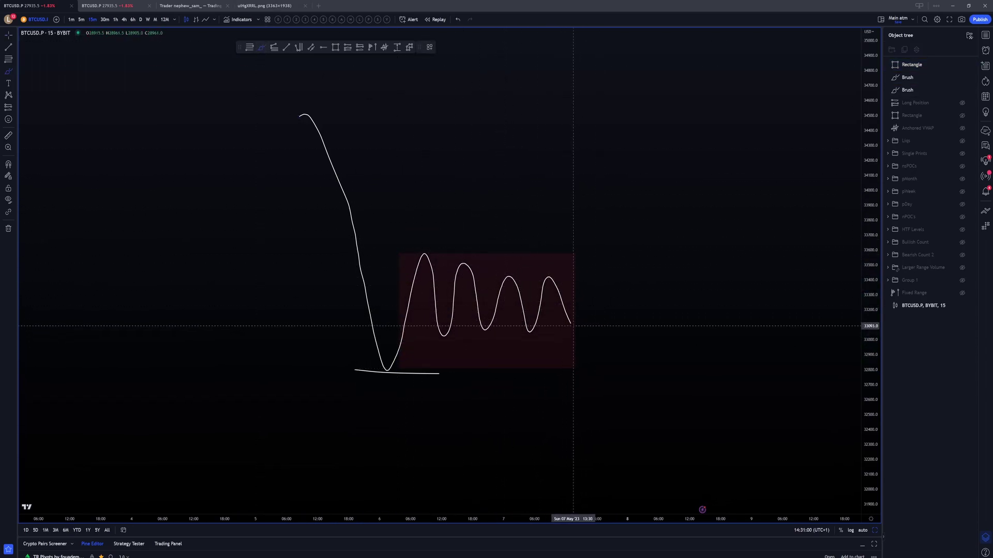
drag(570, 324, 601, 385)
key(ctrl+z)
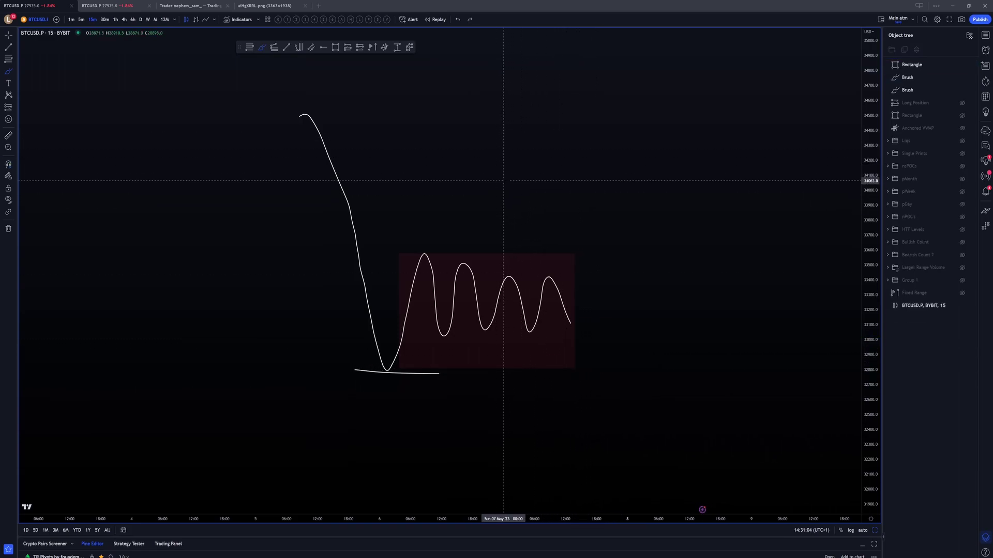
mouse_move(571, 323)
mouse_down()
mouse_move(597, 384)
mouse_move(633, 370)
mouse_move(576, 401)
mouse_up()
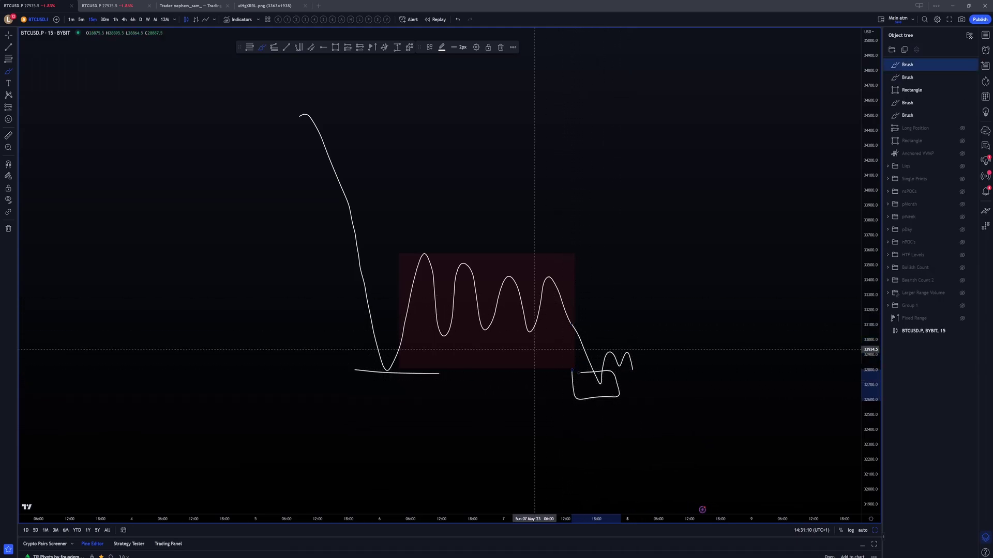
key(ctrl+z)
key(ctrl+z)
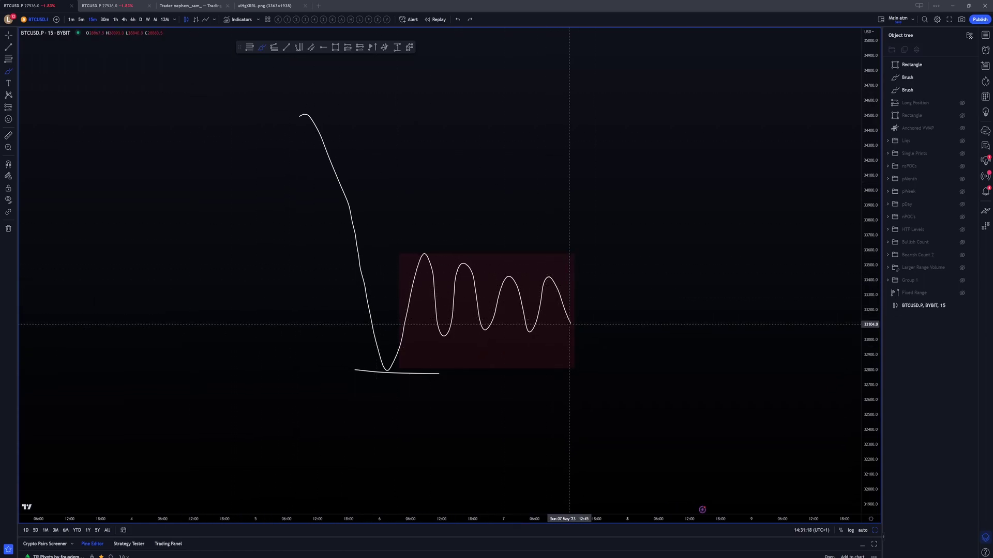
Try continuing the price path straight down out of the range to about 31,900, with a brushed mark under the low.
mouse_move(569, 324)
mouse_down()
mouse_move(649, 496)
mouse_move(665, 510)
mouse_up()
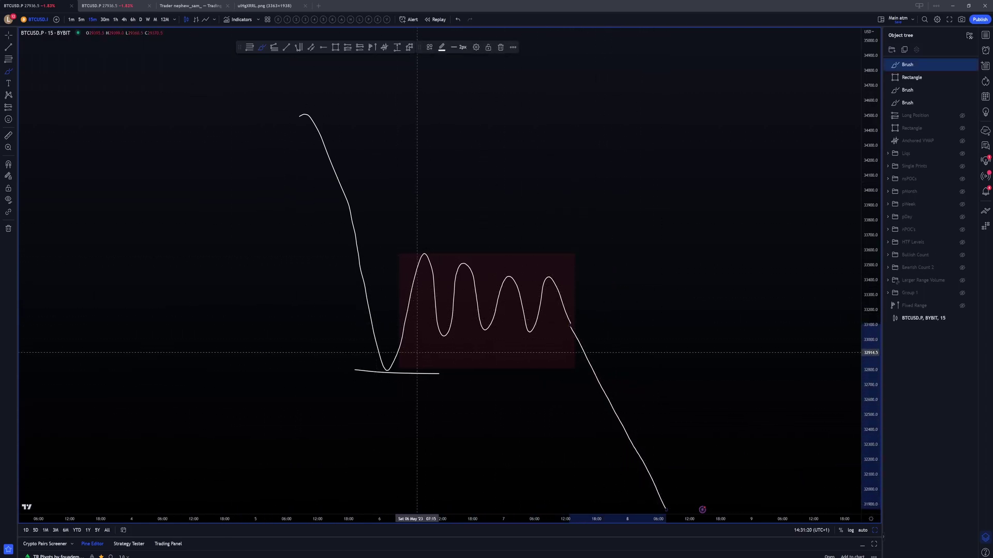
mouse_move(390, 377)
mouse_down()
mouse_move(541, 352)
mouse_move(530, 235)
mouse_move(369, 344)
mouse_move(401, 386)
mouse_up()
key(ctrl+z)
key(ctrl+z)
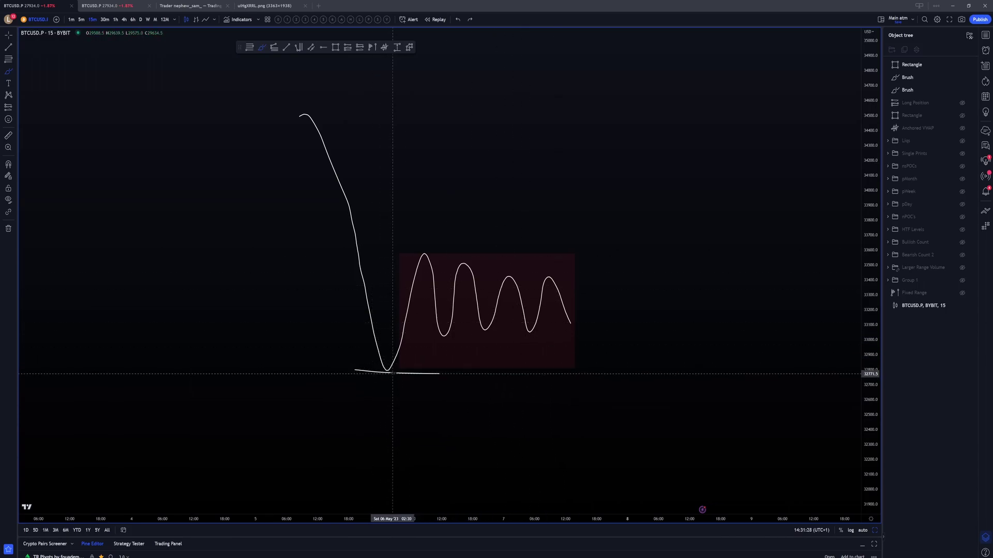
Brush a circle around the low at about 32,800 where the drop ends.
drag(393, 374, 384, 355)
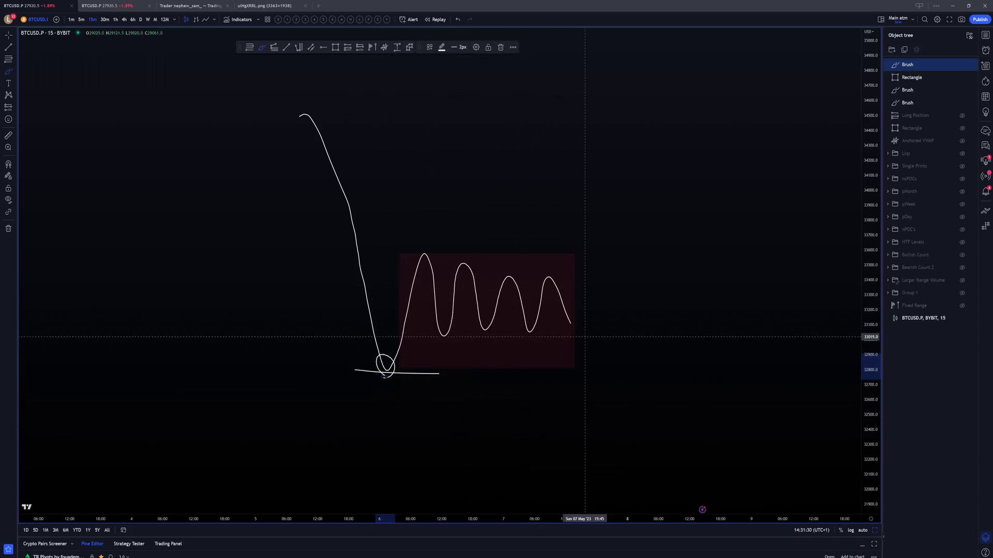
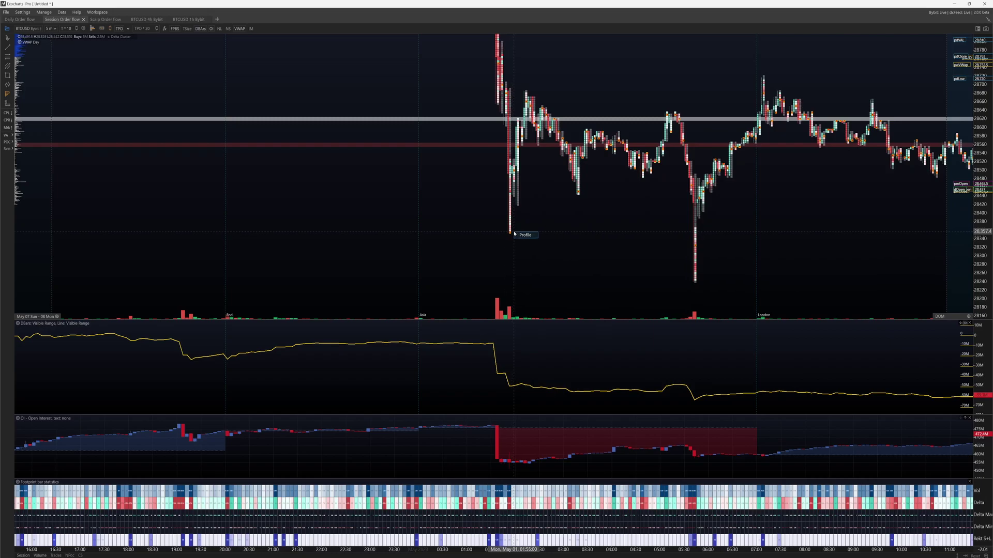
Draw a volume profile over the swings after the 1 May drop, spanning 01:55 to 05:20 and about 28,385 to 28,720.
drag(514, 232, 564, 76)
right_click(564, 76)
click(555, 205)
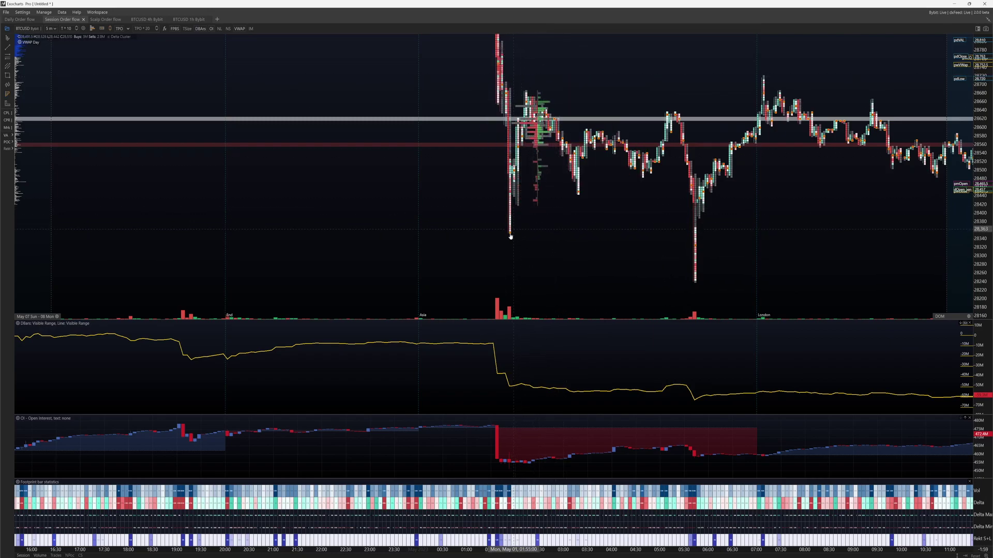
click(567, 114)
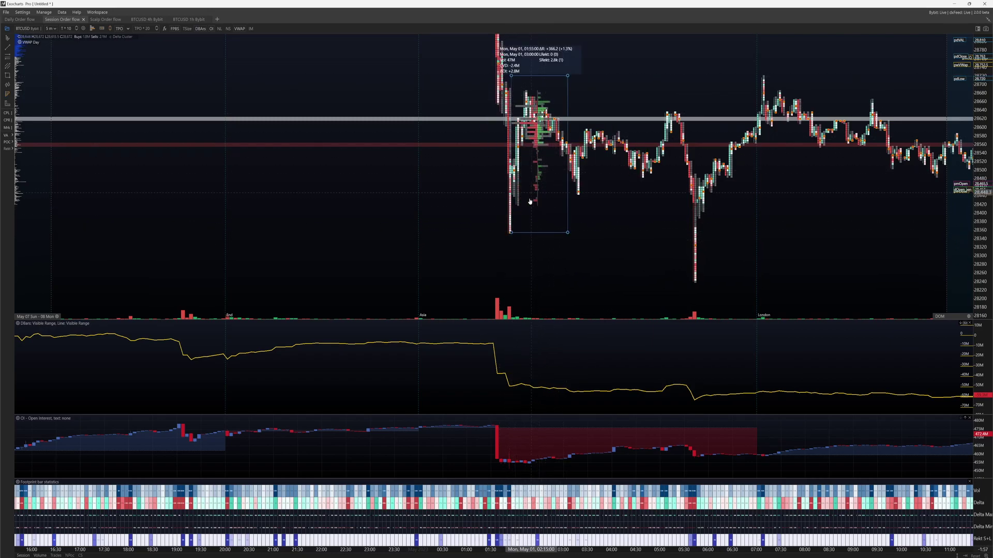
drag(516, 234, 515, 232)
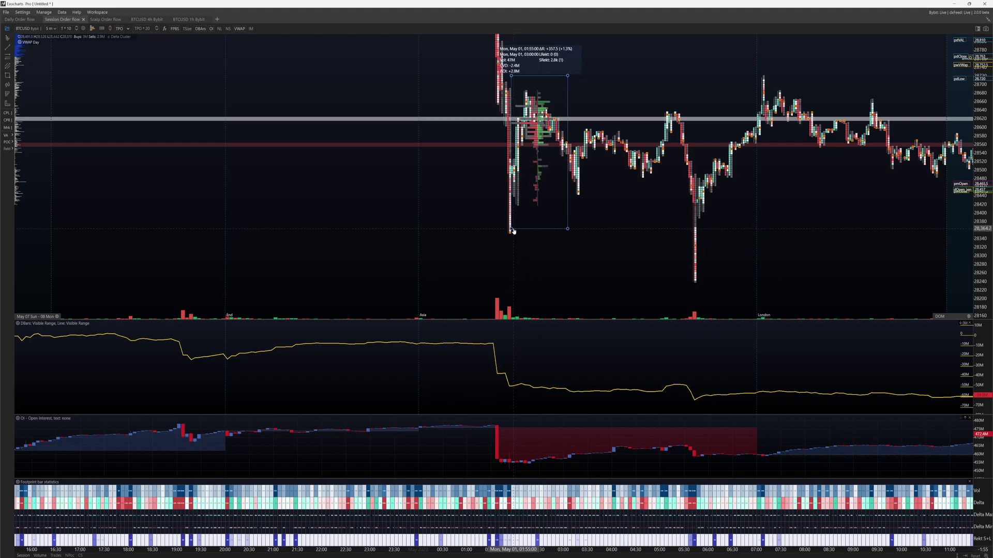
drag(584, 228, 680, 221)
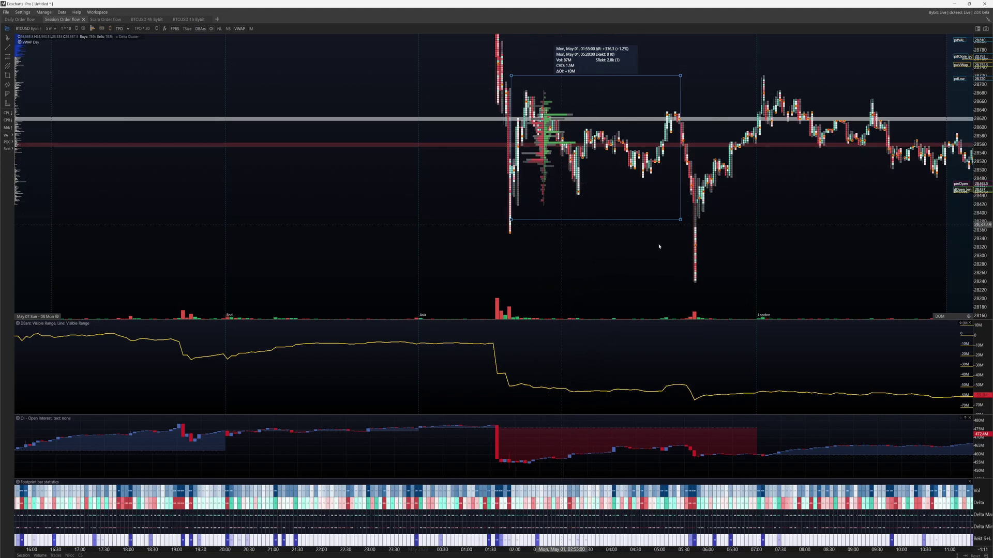
Examine the footprint candles, delta and open interest around the two 1 May lows, especially the sweep near 05:45.
scroll(675, 239, up, 3)
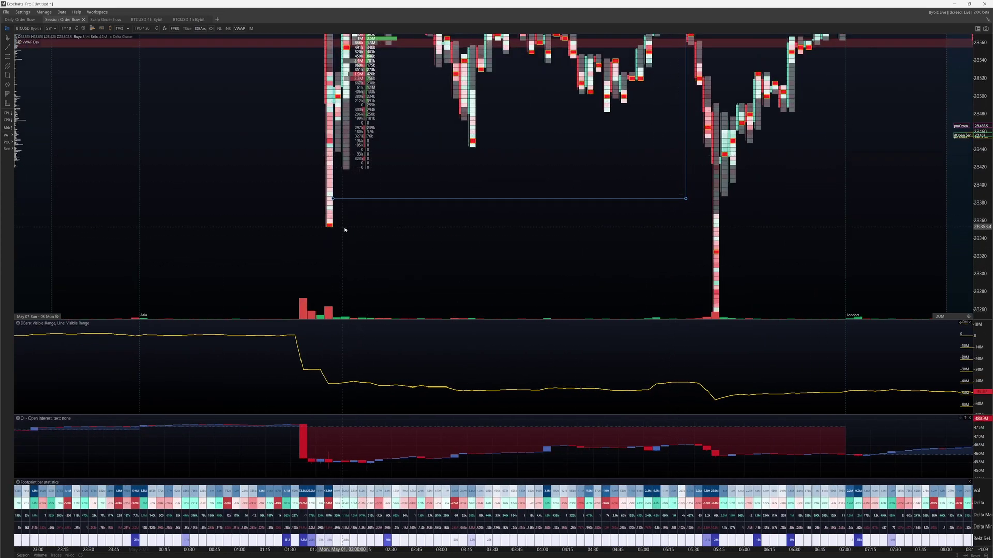
scroll(739, 133, down, 1)
scroll(864, 224, down, 1)
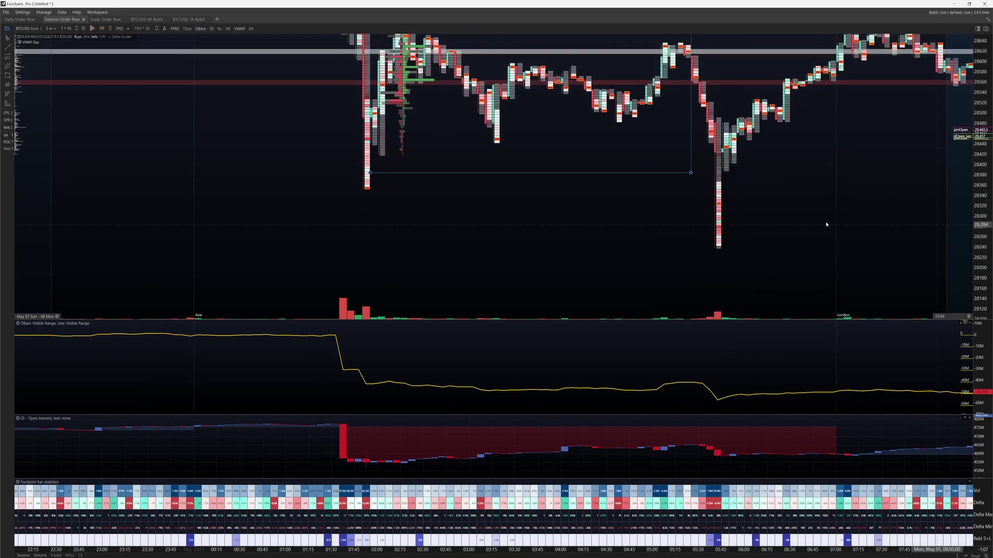
scroll(679, 208, up, 4)
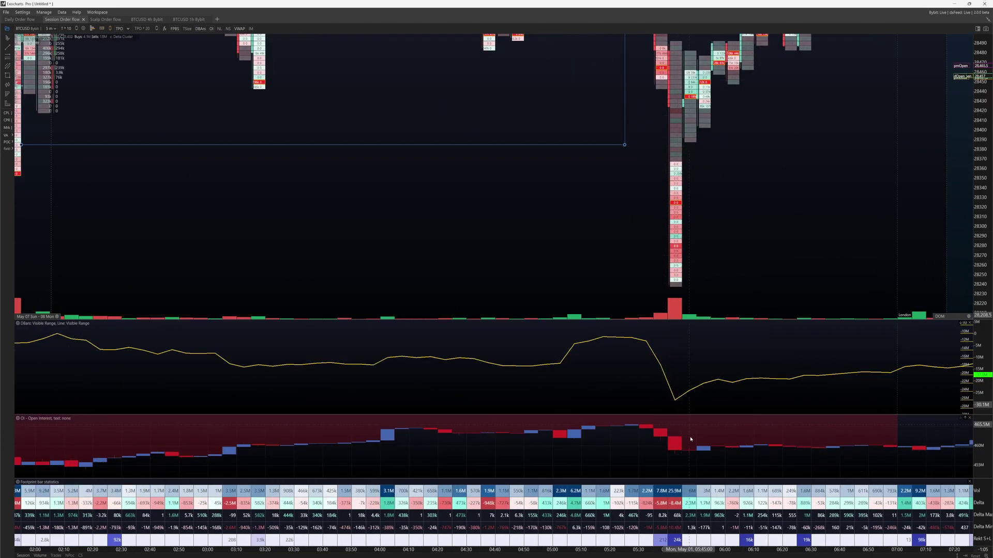
scroll(662, 114, down, 3)
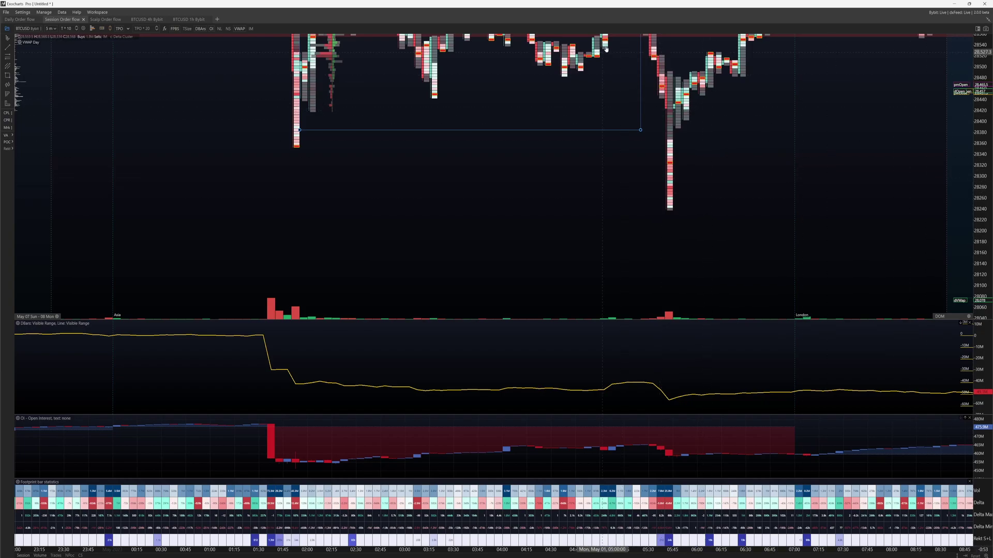
drag(550, 169, 596, 279)
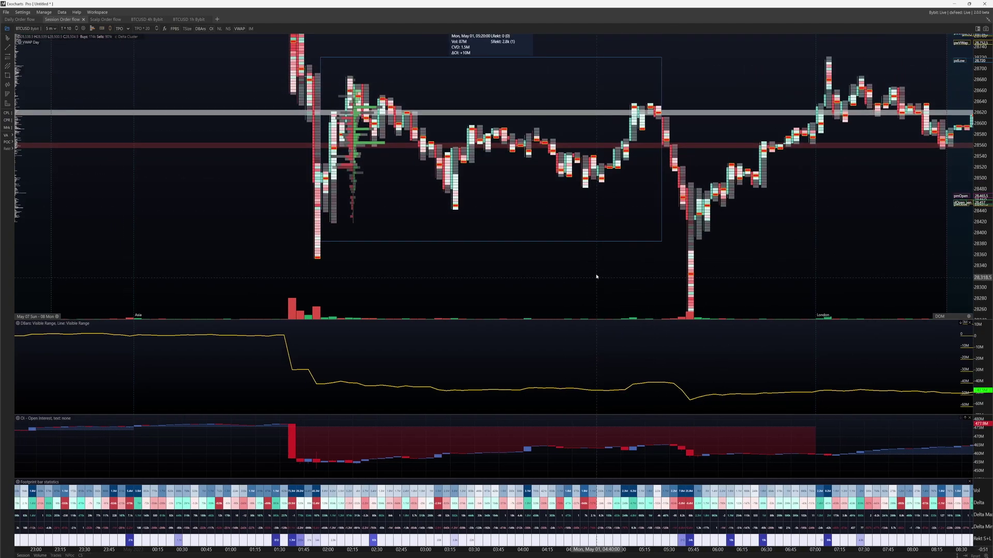
scroll(596, 275, down, 3)
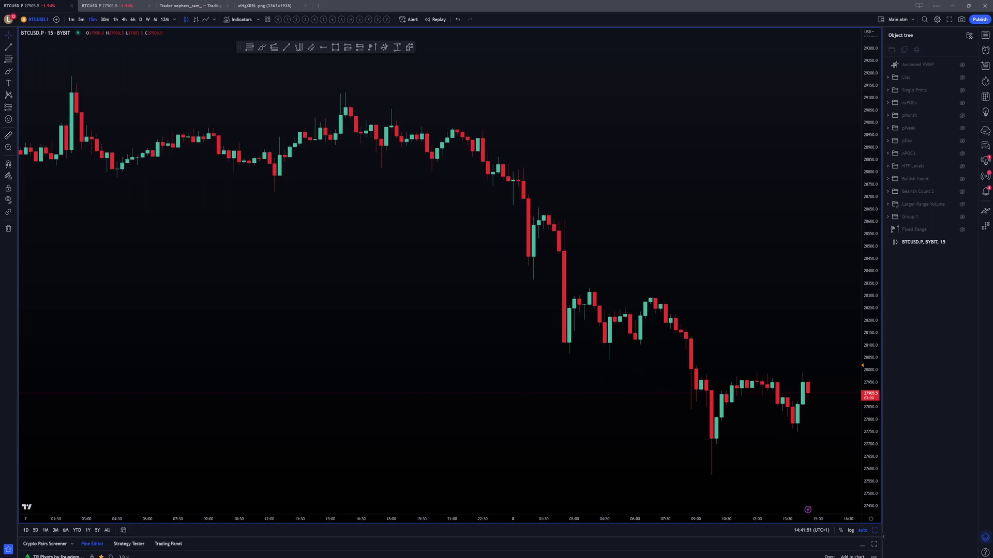
Show the Pivot Line Breaks indicator on the BTCUSD chart and set the timeframe to 1 hour.
scroll(465, 278, down, 4)
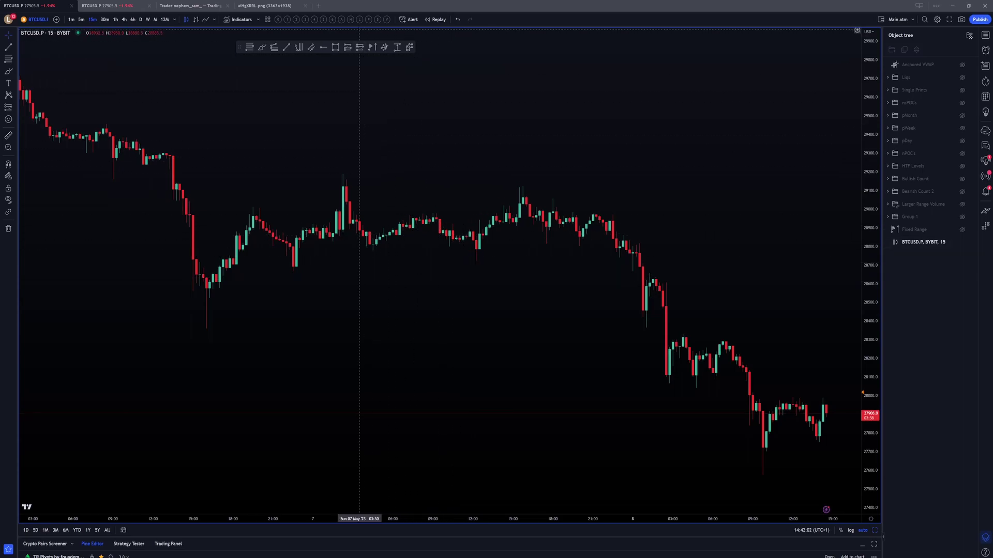
click(360, 22)
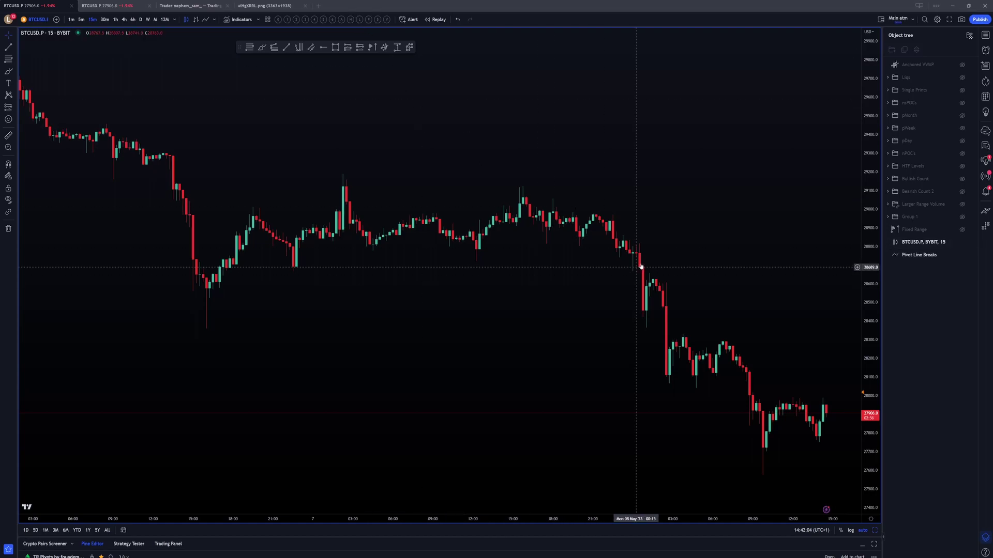
scroll(641, 262, down, 5)
drag(652, 250, 508, 231)
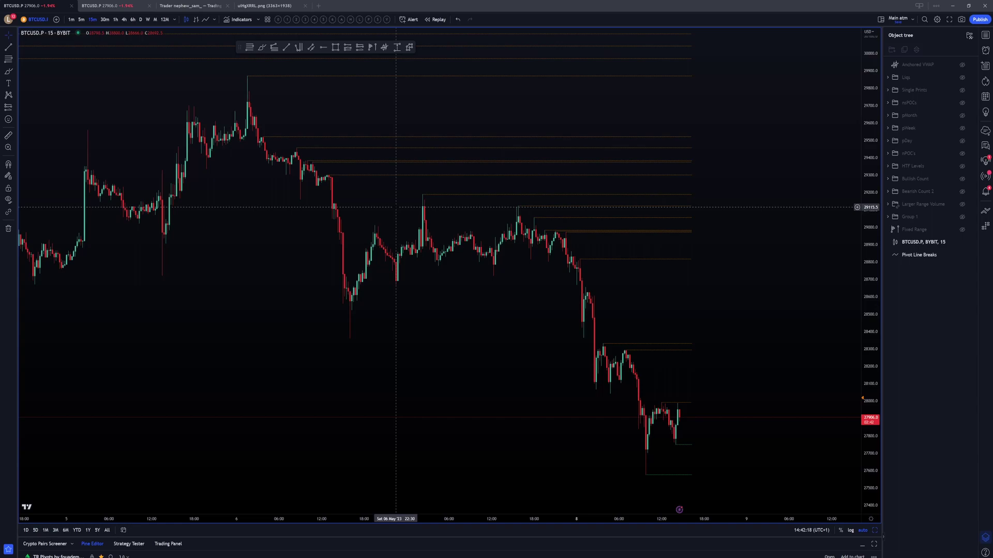
click(116, 19)
scroll(414, 238, up, 3)
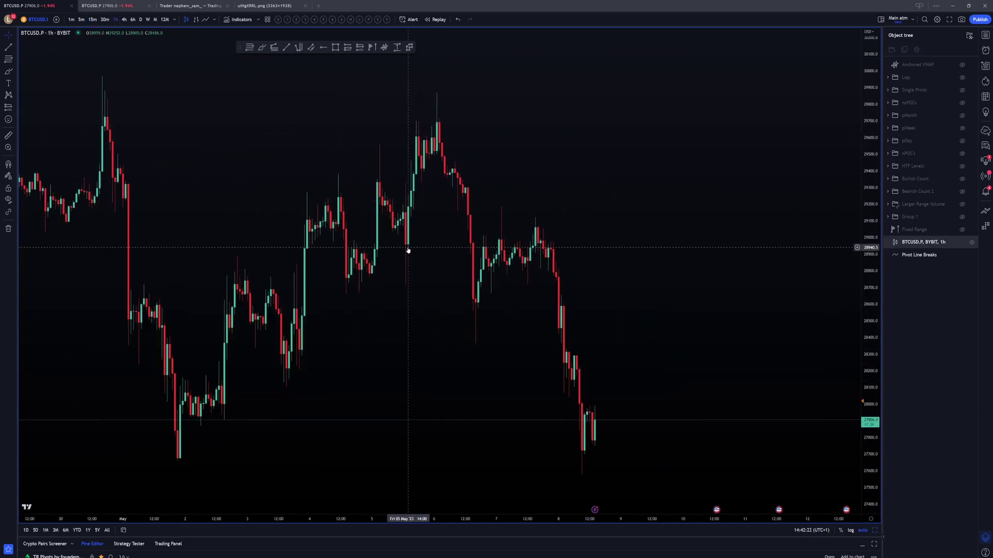
scroll(437, 248, down, 5)
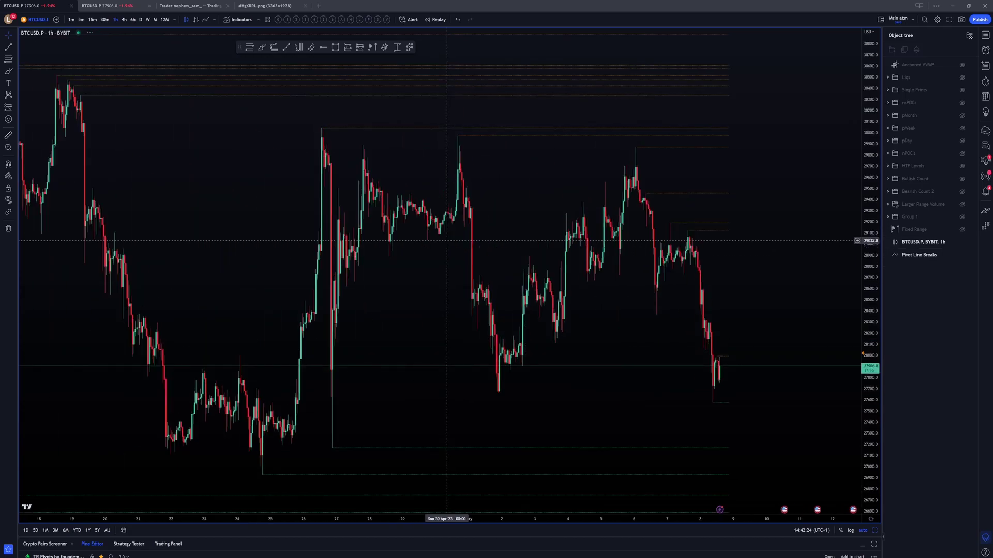
scroll(441, 251, up, 3)
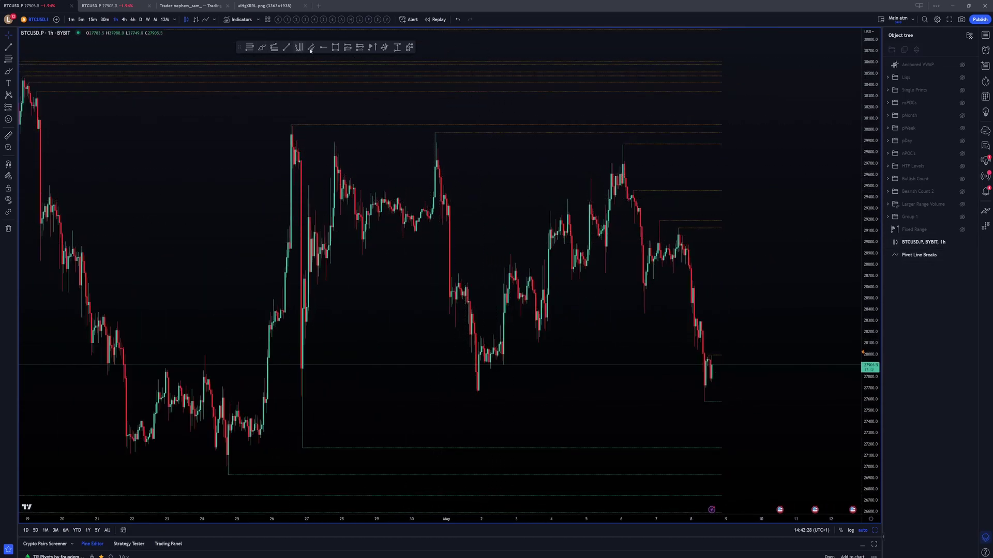
Draw a rectangle from the 26 April high at about 30,050 up to about 30,340, extending past the latest candles.
click(291, 124)
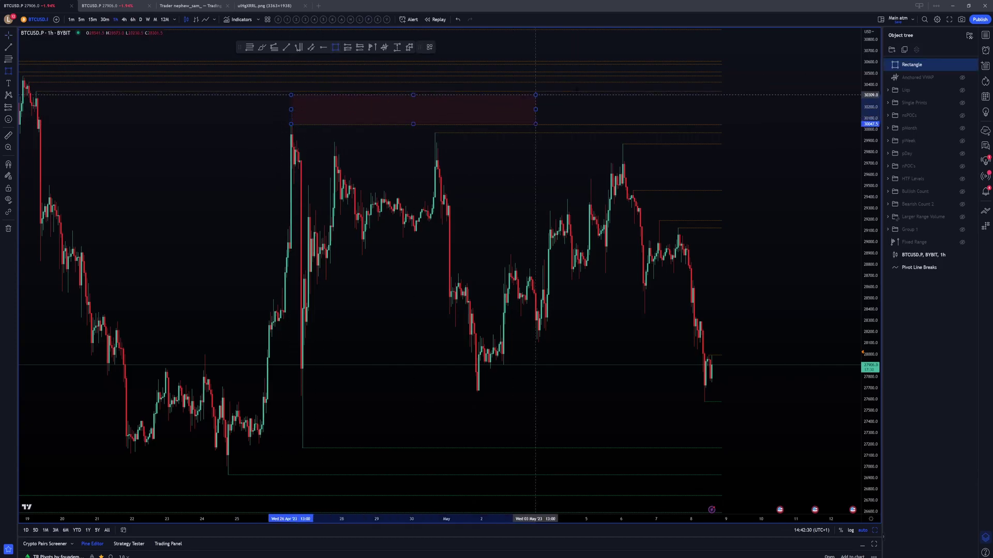
click(701, 97)
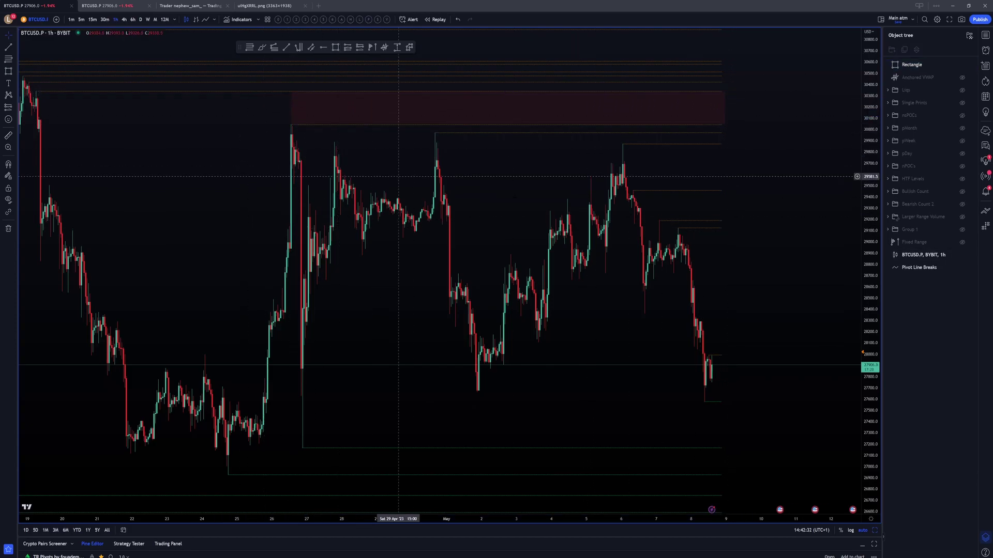
scroll(460, 129, up, 2)
scroll(460, 130, down, 1)
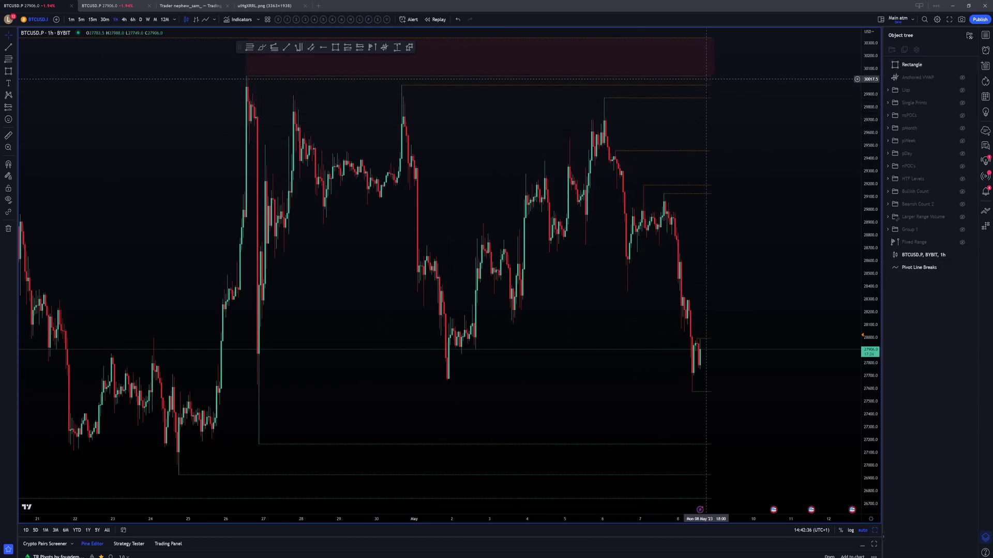
Try brushing short marks at the rectangle's lower edge above the latest candles, undoing each attempt.
click(262, 47)
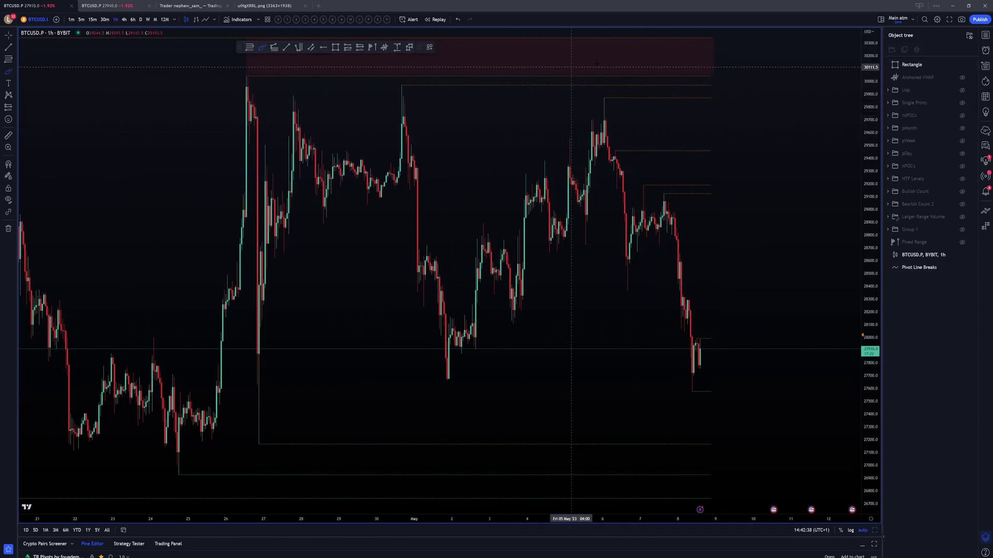
mouse_move(708, 72)
mouse_down()
mouse_move(700, 56)
mouse_move(715, 64)
mouse_up()
key(ctrl+z)
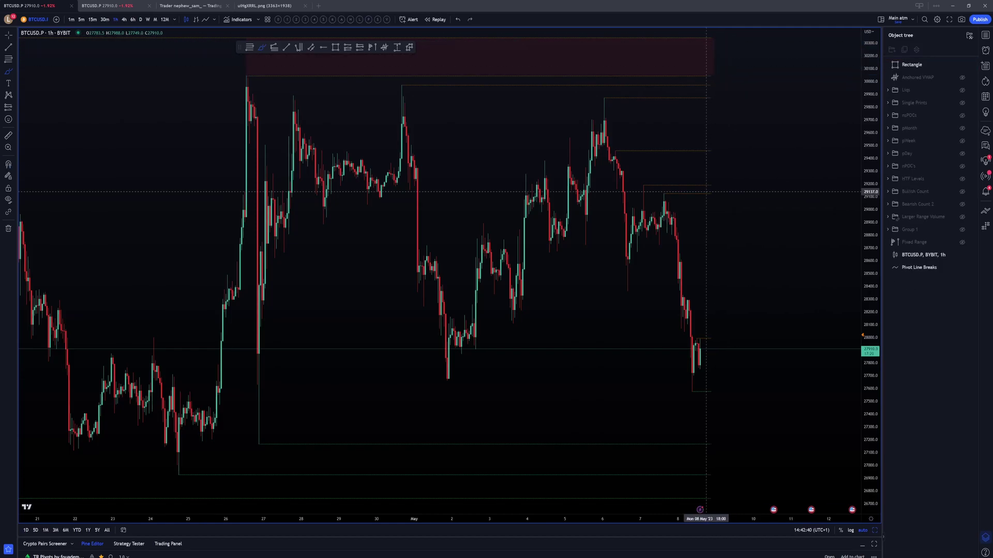
mouse_move(704, 79)
mouse_down()
mouse_move(711, 66)
mouse_move(715, 98)
mouse_move(712, 80)
mouse_up()
key(ctrl+z)
key(ctrl+z)
key(ctrl+z)
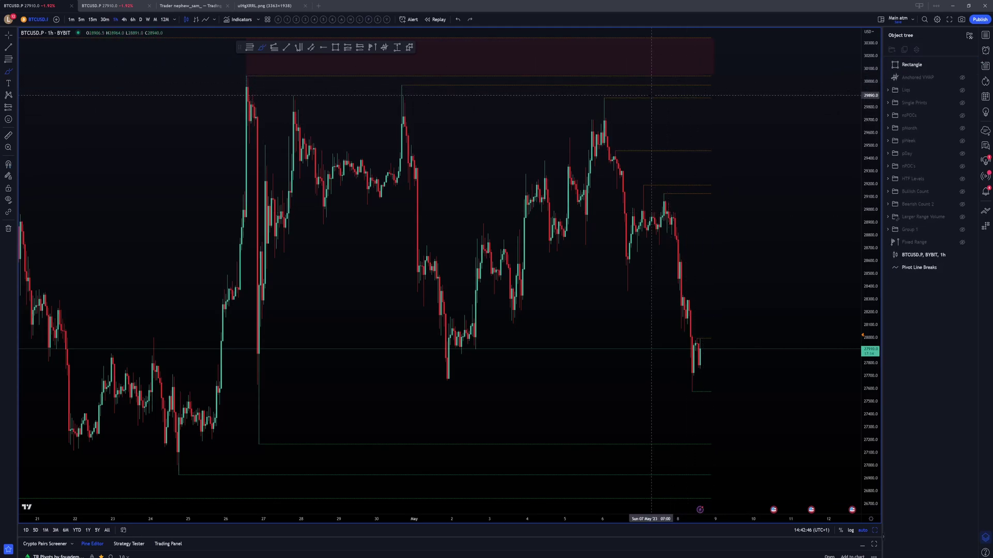
Try brushing short horizontal lines over the three descending swing highs of 26 April, 30 April and 6 May.
drag(629, 98, 595, 99)
drag(416, 84, 395, 84)
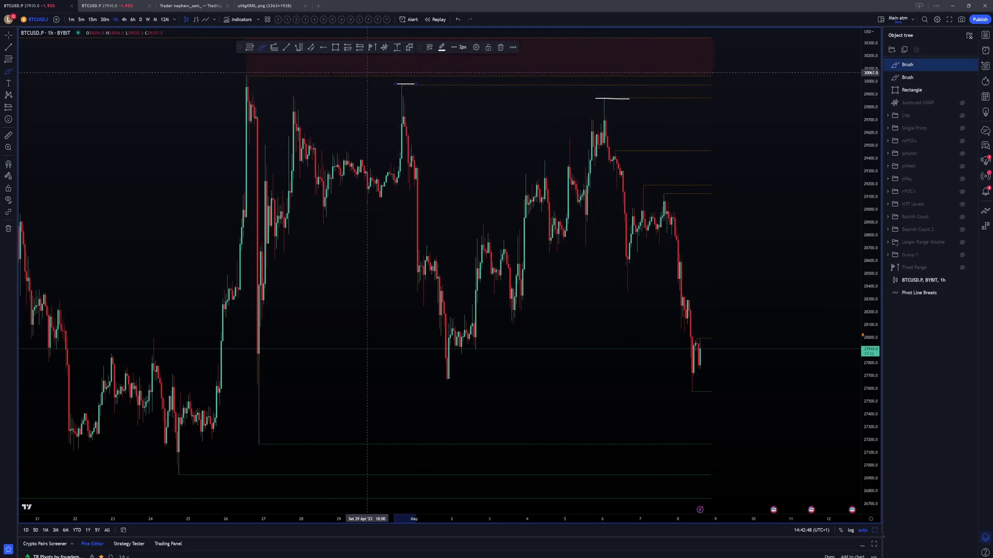
drag(238, 75, 252, 75)
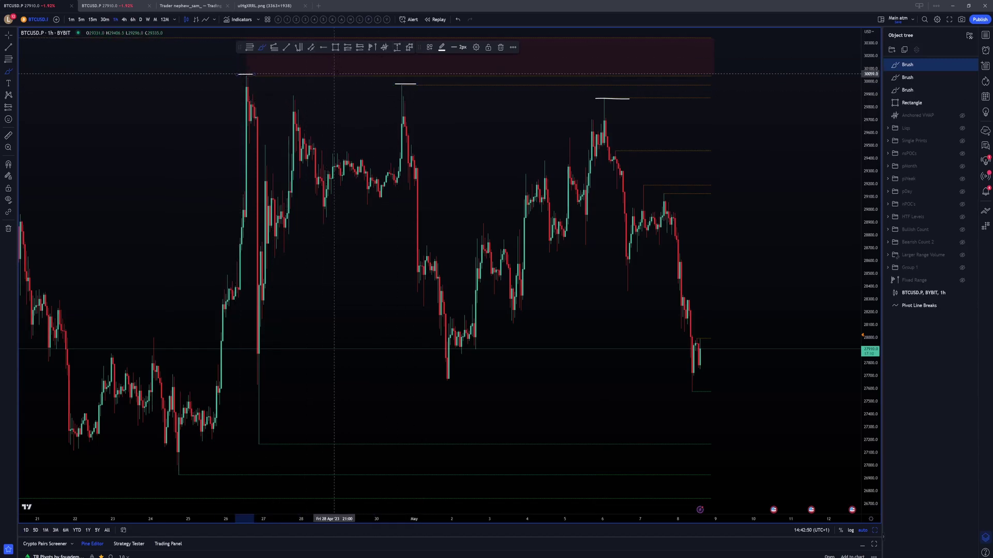
key(ctrl+z)
key(ctrl+z)
key(ctrl+z)
Try brushing a projected path from about 27,950 up to about 30,100 that turns back down to about 29,760.
mouse_move(706, 344)
mouse_down()
mouse_move(746, 72)
mouse_move(762, 108)
mouse_up()
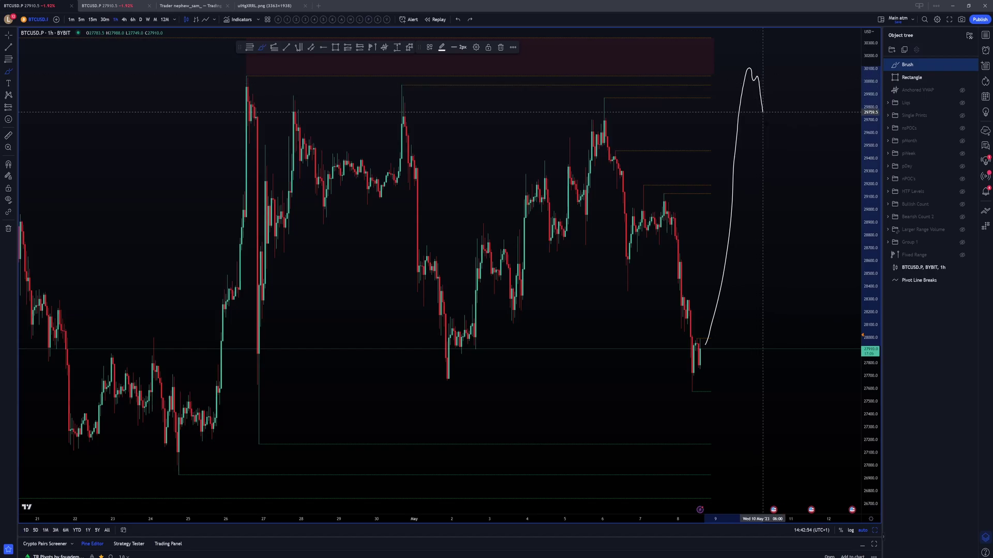
key(ctrl+z)
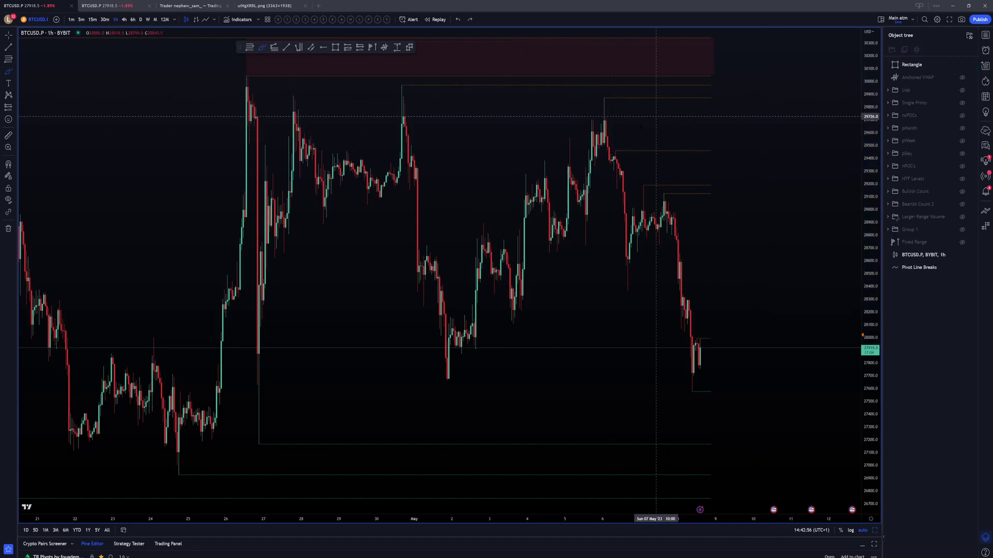
Examine the mid-April price swings and the pivot lines at the highs between about 30,300 and 31,100.
scroll(420, 226, down, 2)
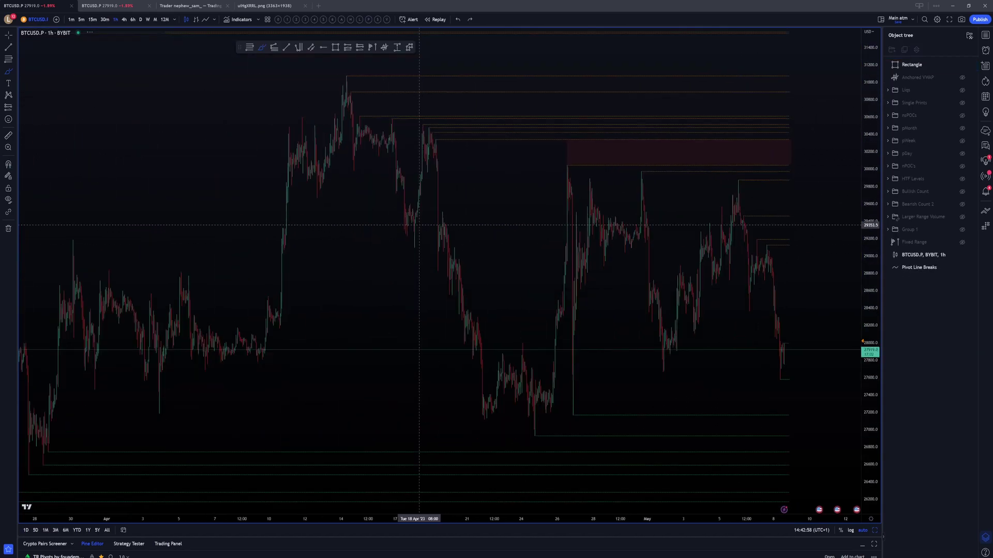
scroll(420, 226, down, 3)
scroll(417, 222, up, 5)
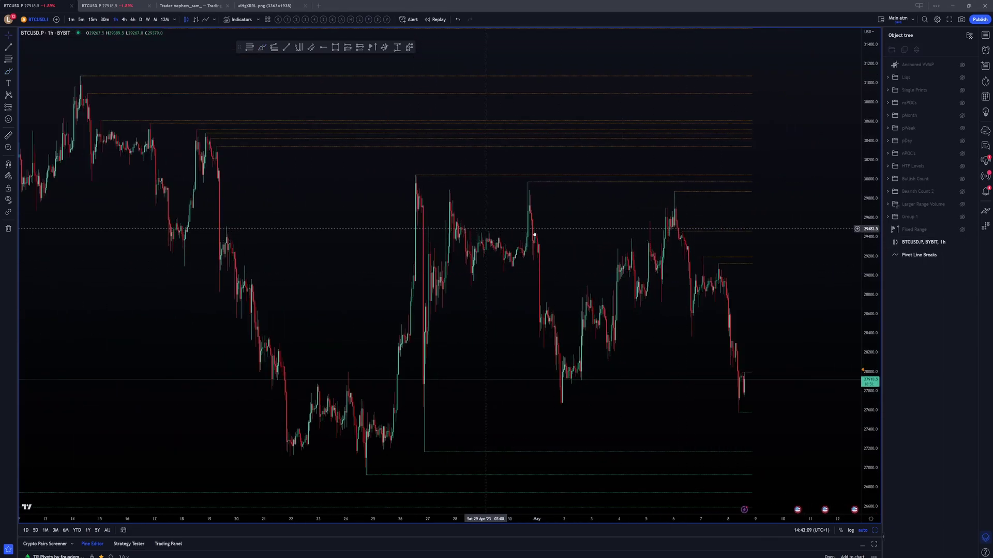
drag(534, 235, 784, 243)
drag(870, 246, 870, 195)
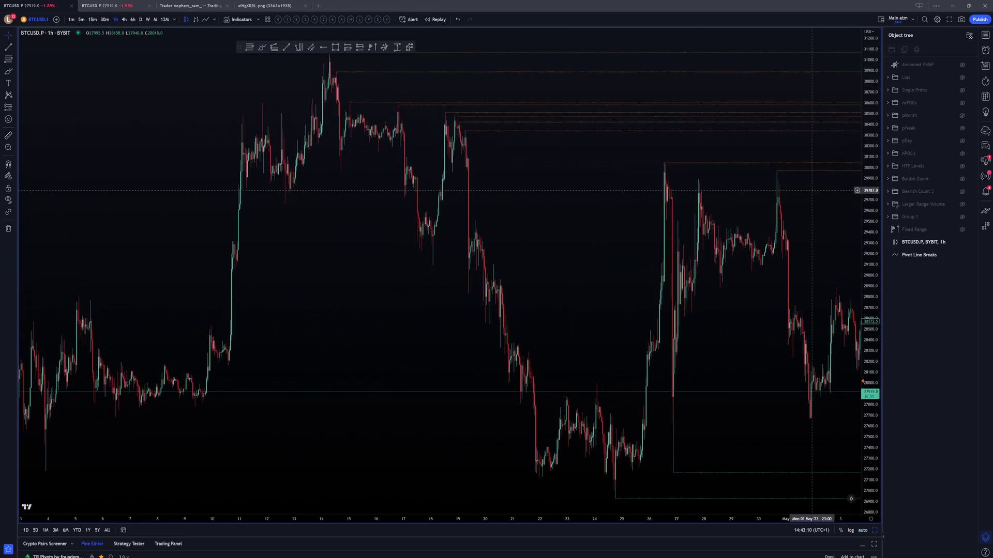
drag(429, 150, 580, 408)
scroll(581, 408, up, 5)
drag(664, 399, 776, 378)
drag(869, 391, 869, 274)
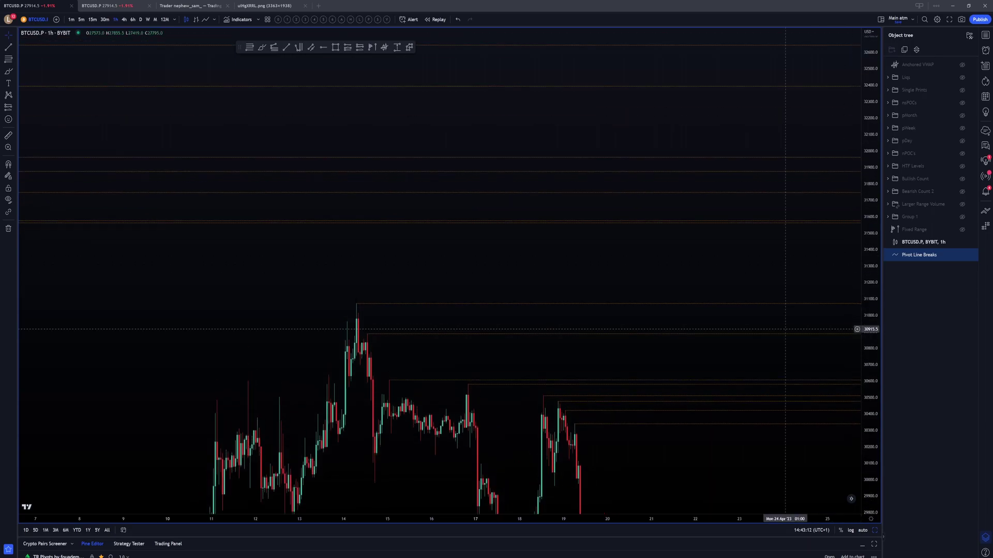
drag(760, 488, 769, 337)
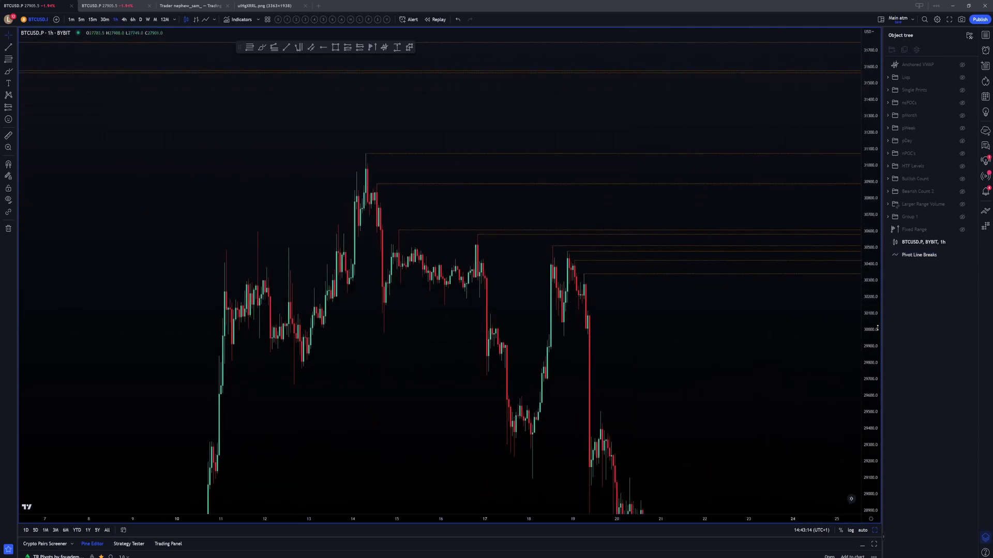
scroll(547, 305, up, 3)
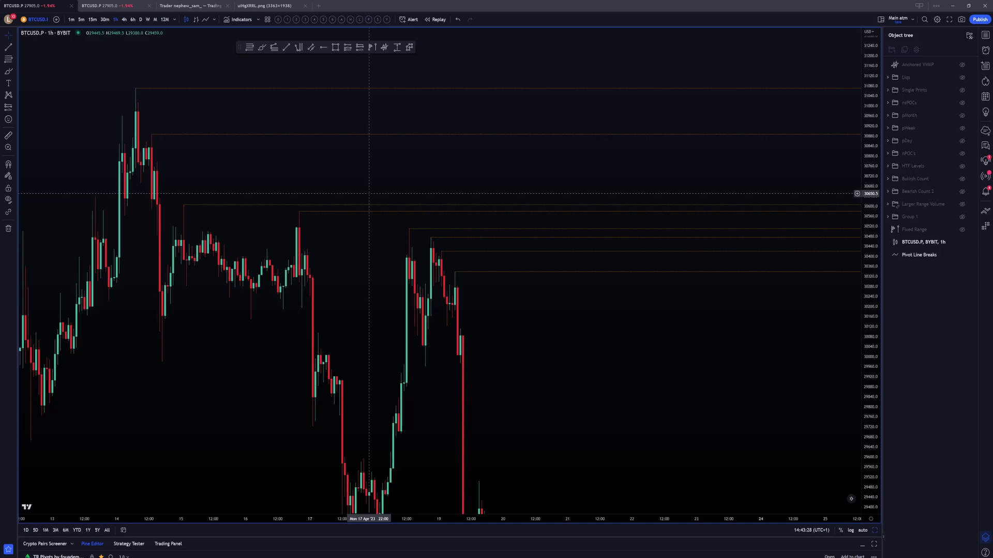
Draw a rectangle from the 15 April high at 30,605 up to 30,884.5, extending to 23 April, and select it.
click(335, 48)
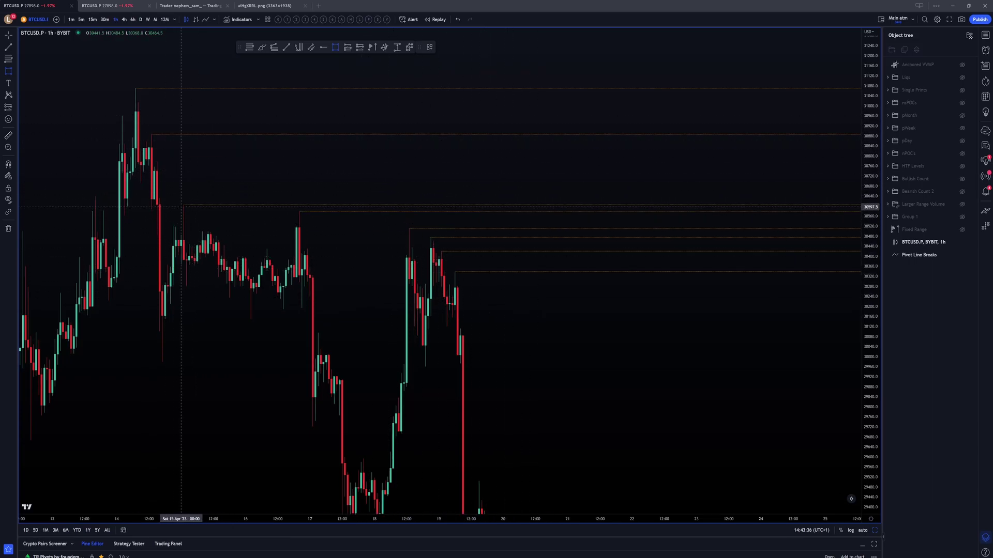
mouse_move(184, 205)
mouse_down()
mouse_move(530, 418)
mouse_move(20, 348)
mouse_move(654, 137)
mouse_up()
click(751, 134)
click(739, 128)
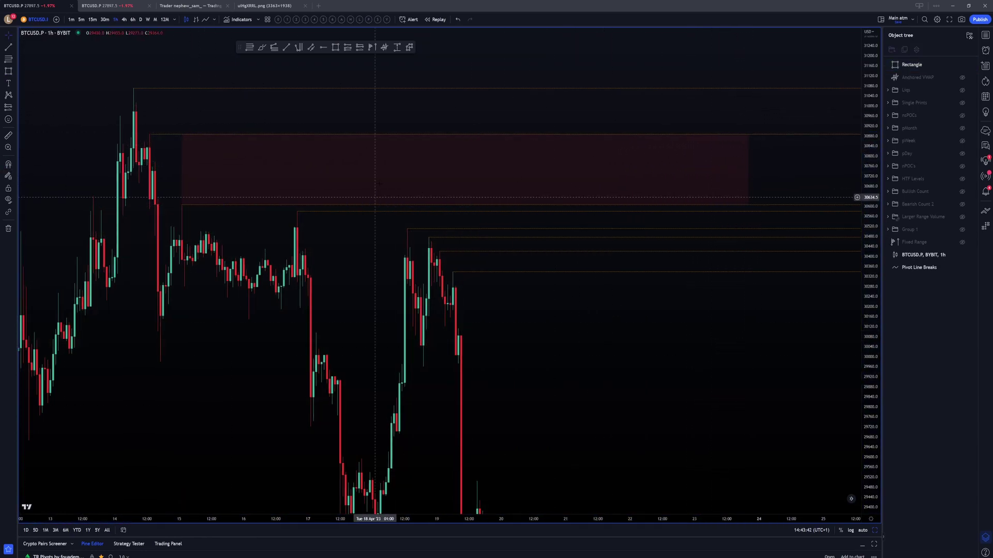
click(182, 188)
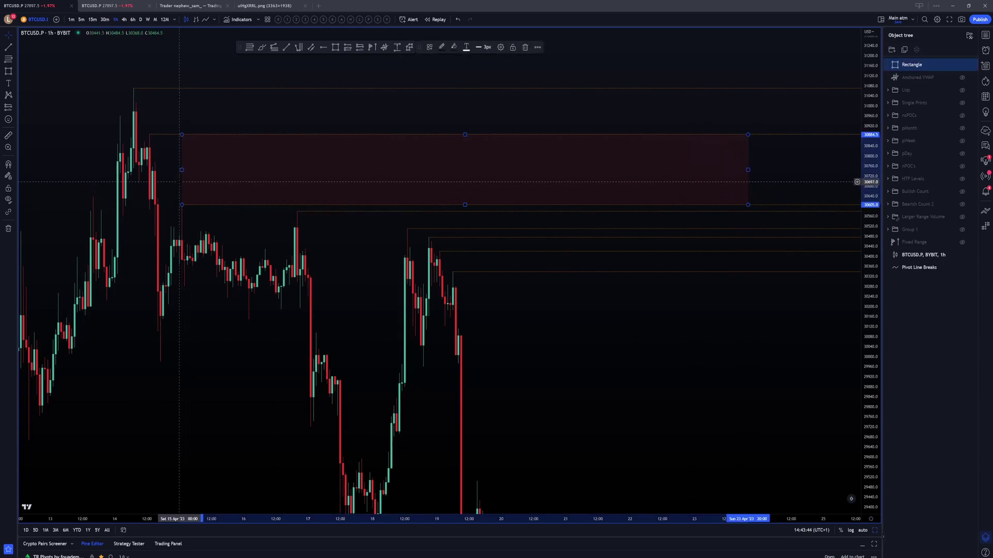
Delete the rectangle and place a horizontal ray from the 15 April high at 30,605 with magnet snapping on.
key(Delete)
click(323, 47)
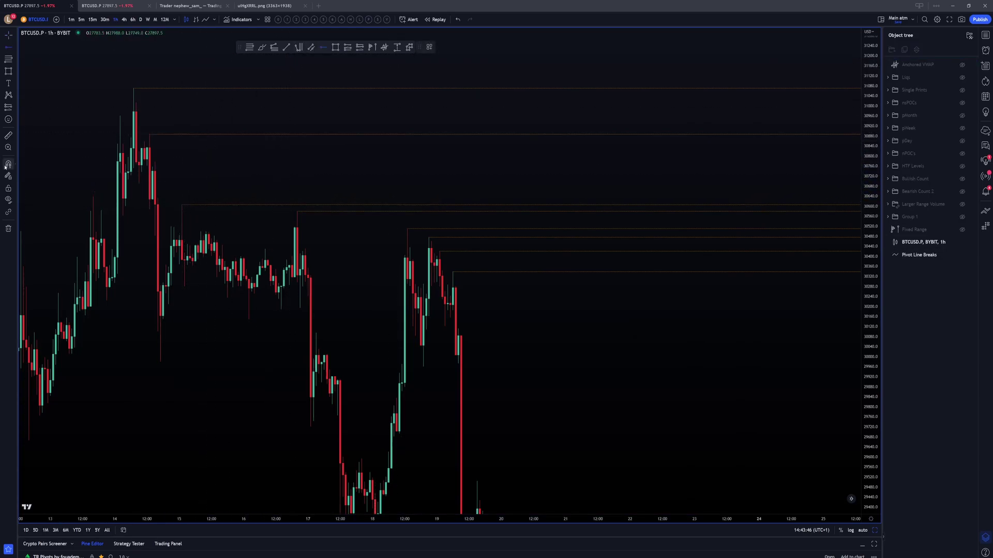
click(7, 164)
click(179, 233)
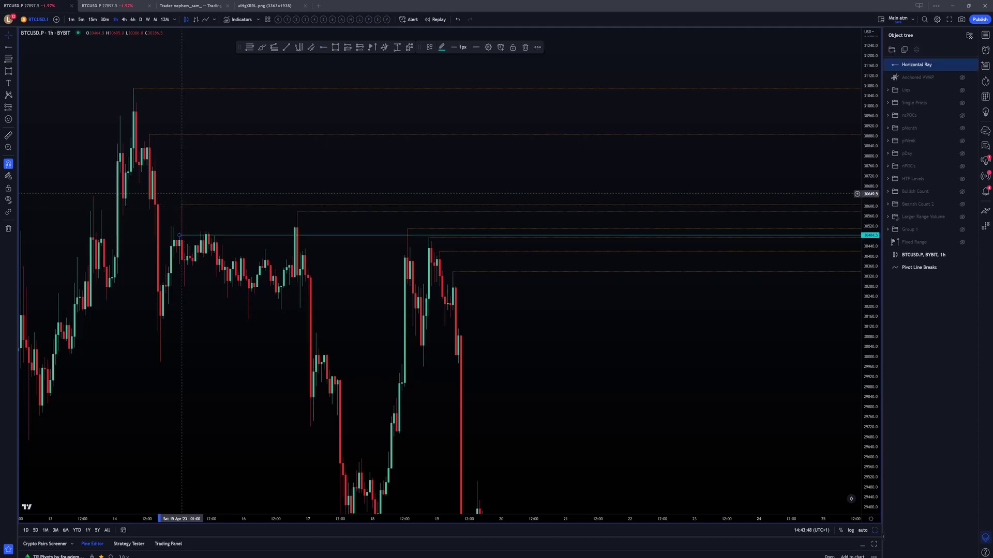
drag(180, 235, 182, 226)
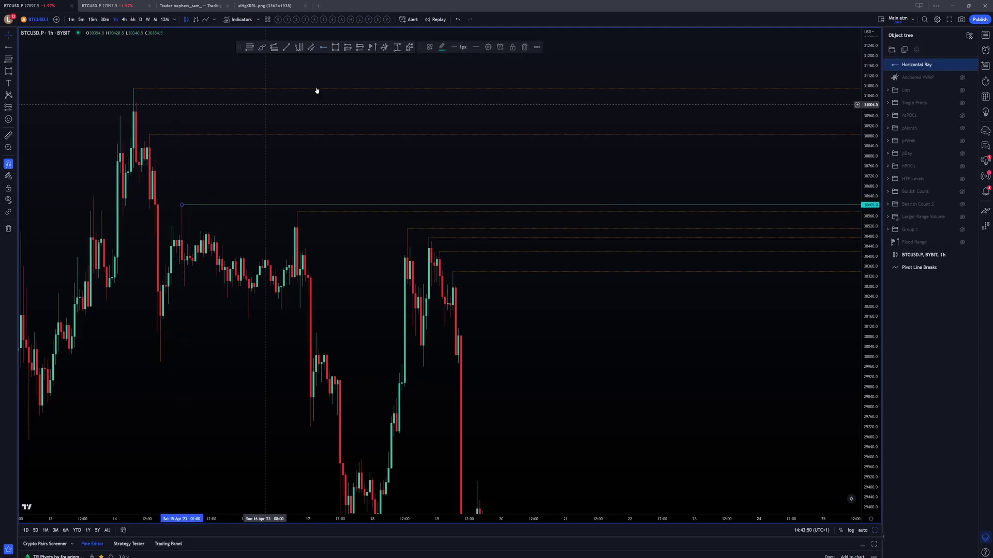
Apply the saved green High template to the horizontal ray at the 15 April high.
click(429, 47)
click(443, 203)
click(661, 167)
drag(651, 167, 631, 163)
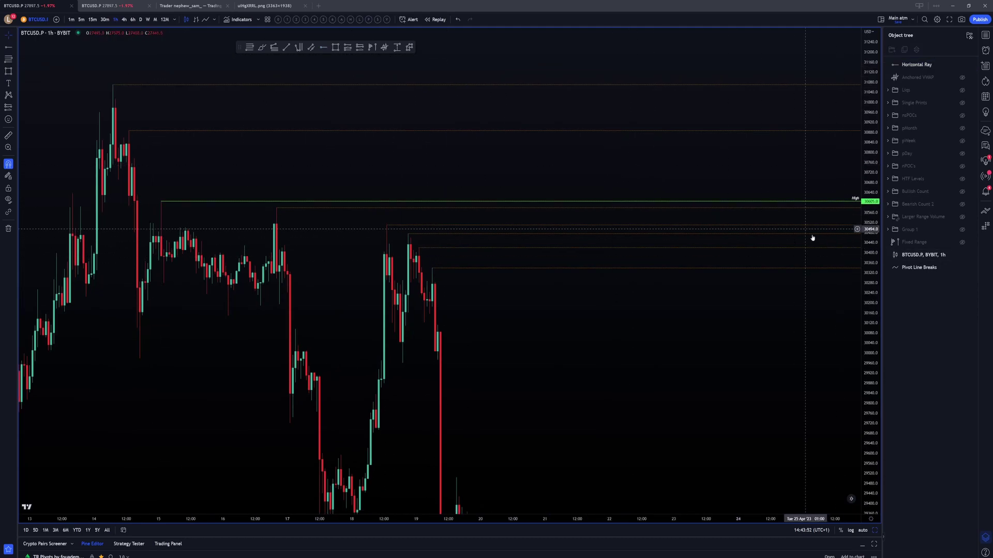
Try brushing projected price paths that push up around the 15 April high ray, one turning back just below it.
scroll(532, 290, down, 1)
drag(548, 348, 532, 344)
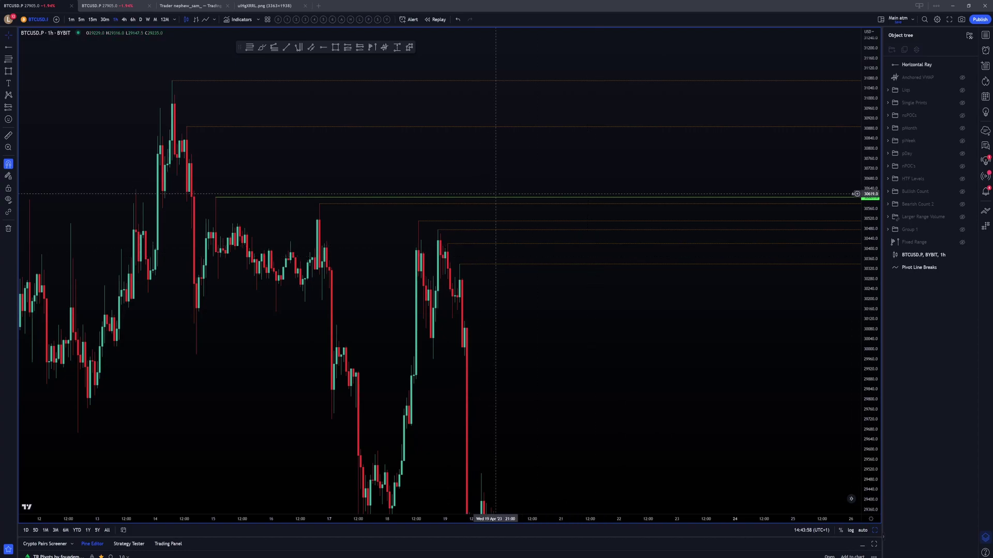
click(261, 47)
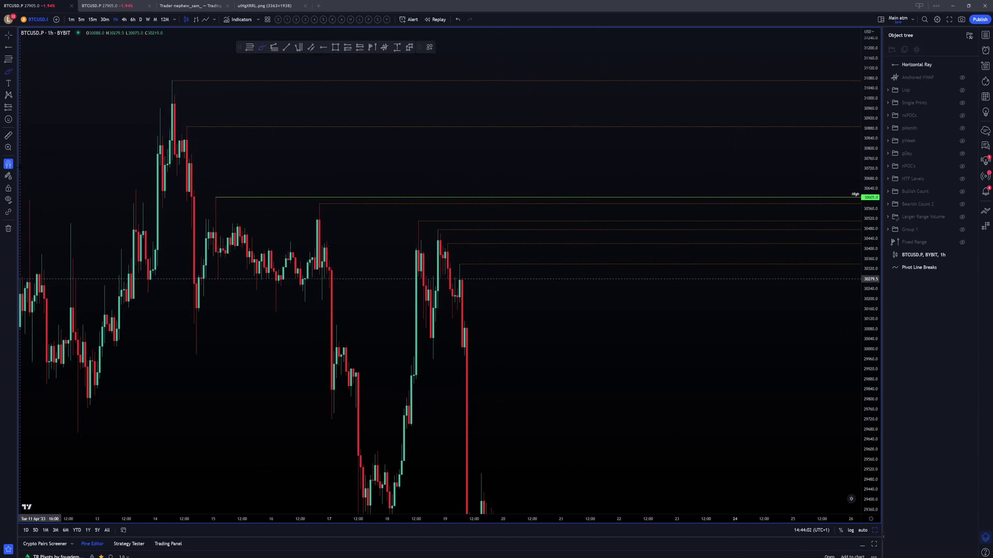
drag(548, 262, 587, 187)
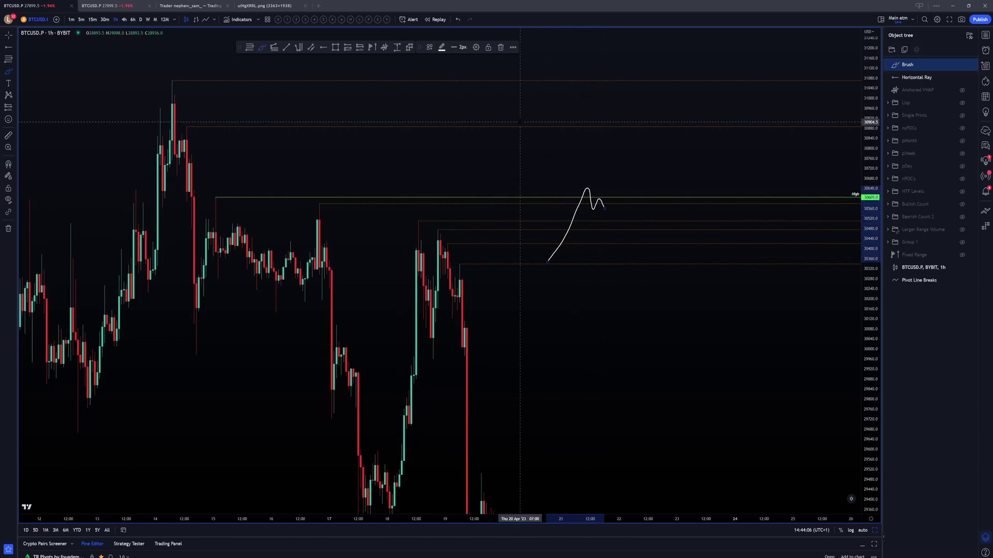
key(ctrl+z)
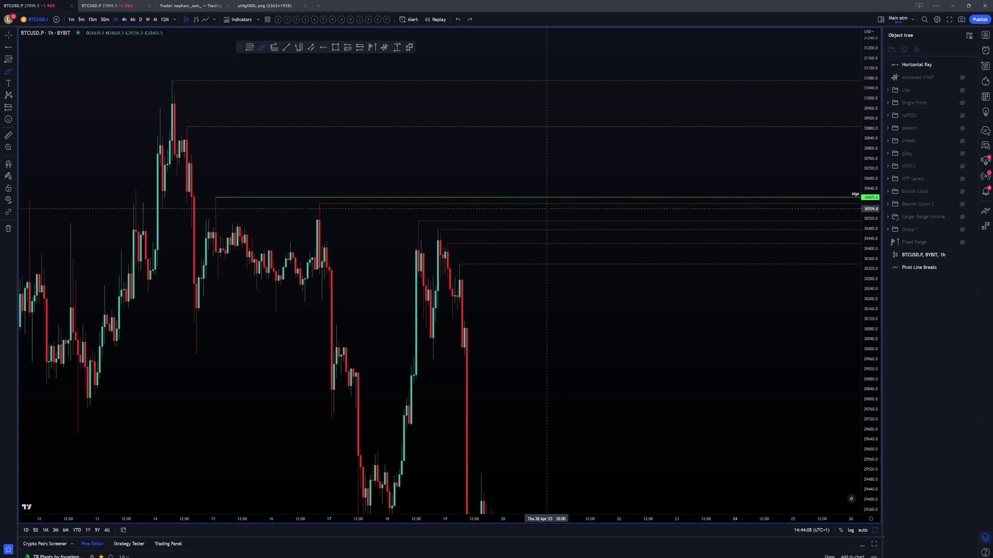
mouse_move(579, 206)
mouse_down()
mouse_move(597, 196)
mouse_move(627, 123)
mouse_move(639, 126)
mouse_up()
key(ctrl+z)
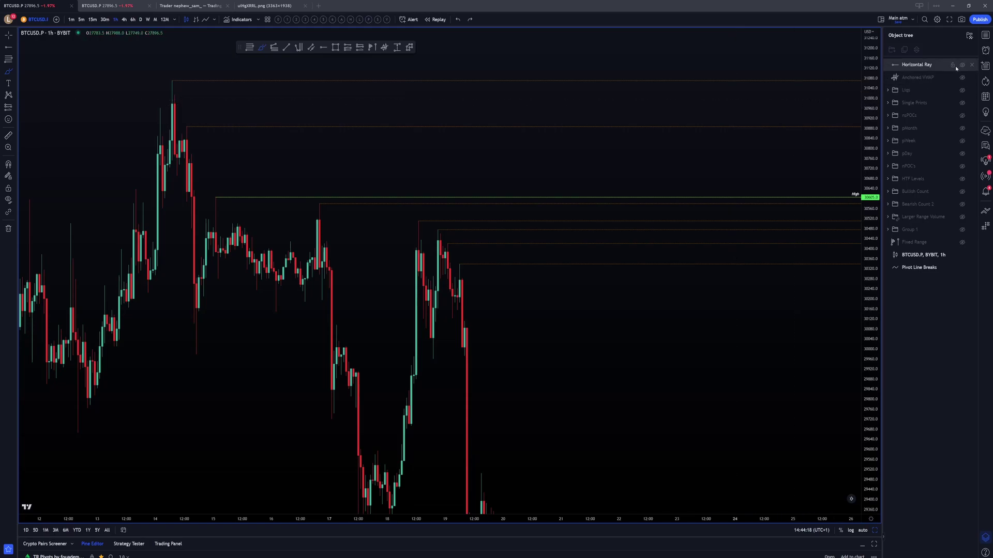
Hide the horizontal ray and show the Liqs group of high and low levels on the chart.
click(962, 65)
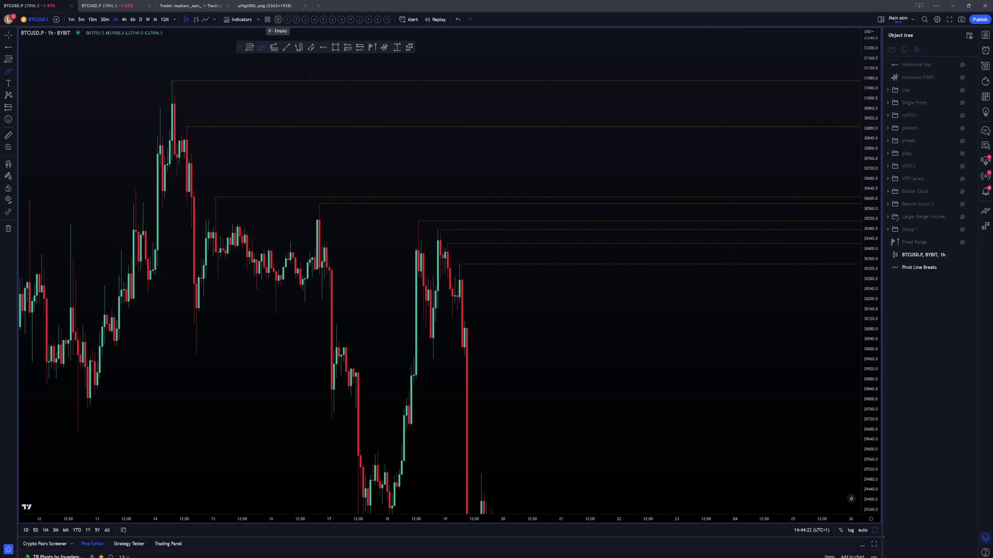
click(961, 90)
scroll(675, 227, down, 5)
drag(705, 222, 543, 160)
scroll(592, 233, up, 5)
drag(667, 233, 370, 152)
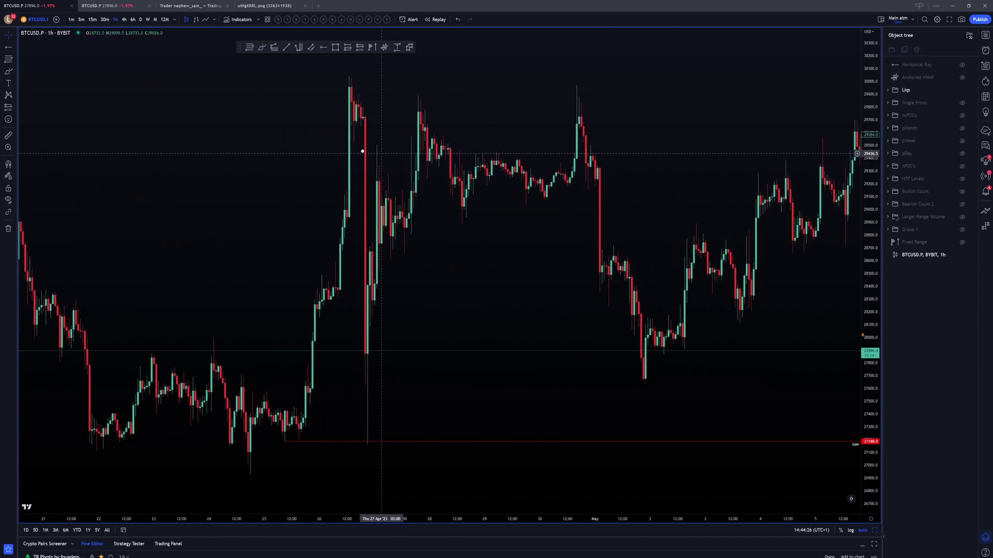
Delete the Low level at 27,188 that price has already swept.
scroll(370, 153, right, 2)
scroll(341, 333, right, 6)
scroll(340, 333, down, 5)
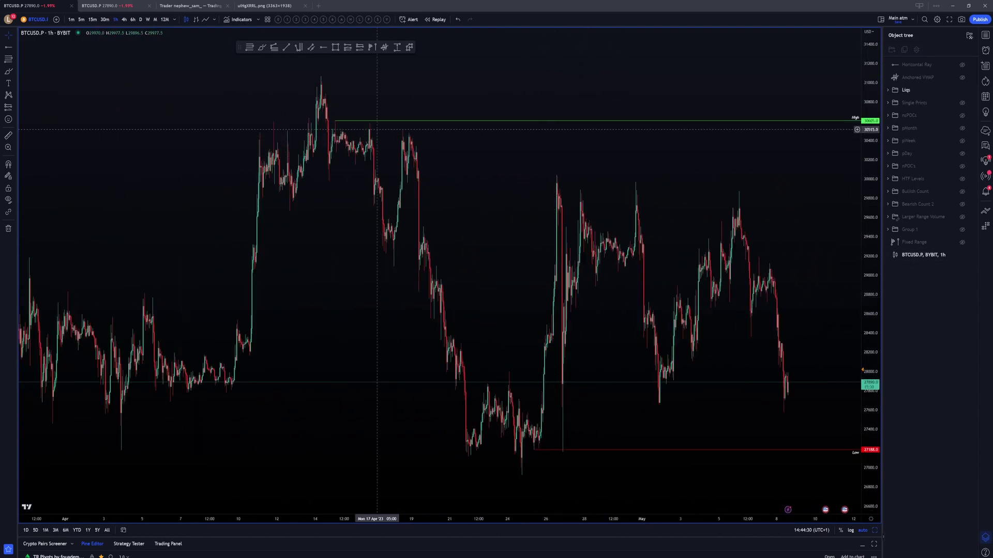
scroll(380, 238, down, 5)
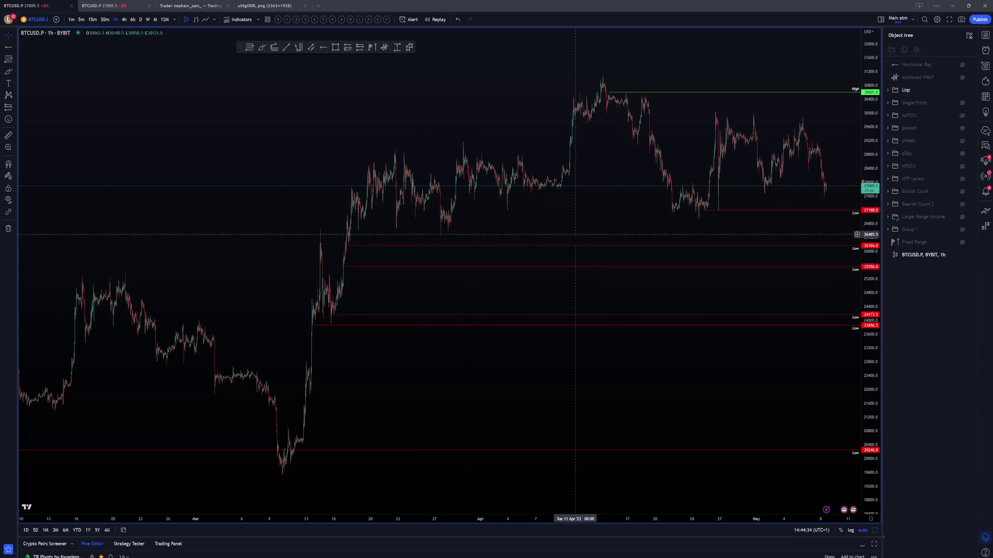
scroll(701, 216, up, 5)
scroll(701, 217, up, 5)
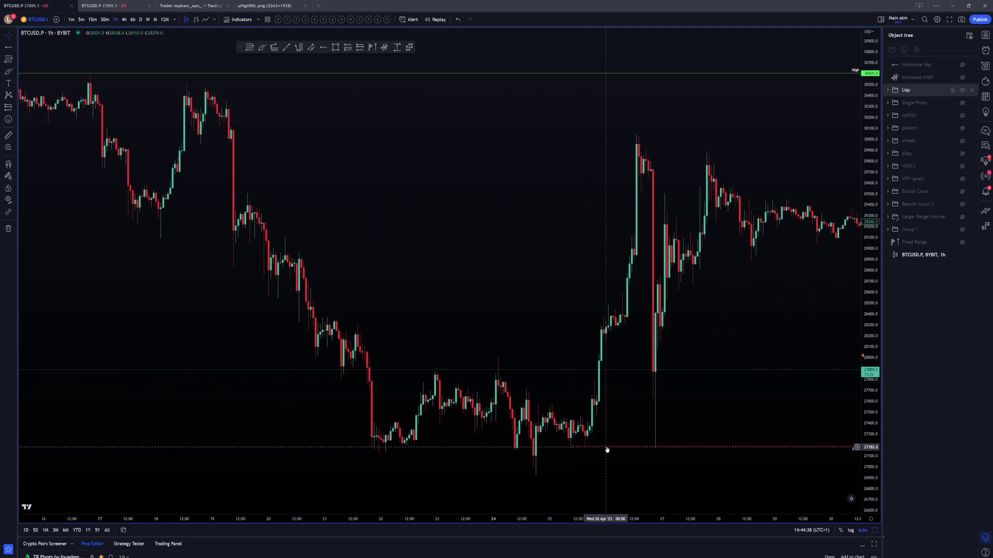
click(607, 449)
key(Delete)
Examine the remaining Low levels between 20,246 and 26,166 and the March price swings they start from.
scroll(566, 243, down, 5)
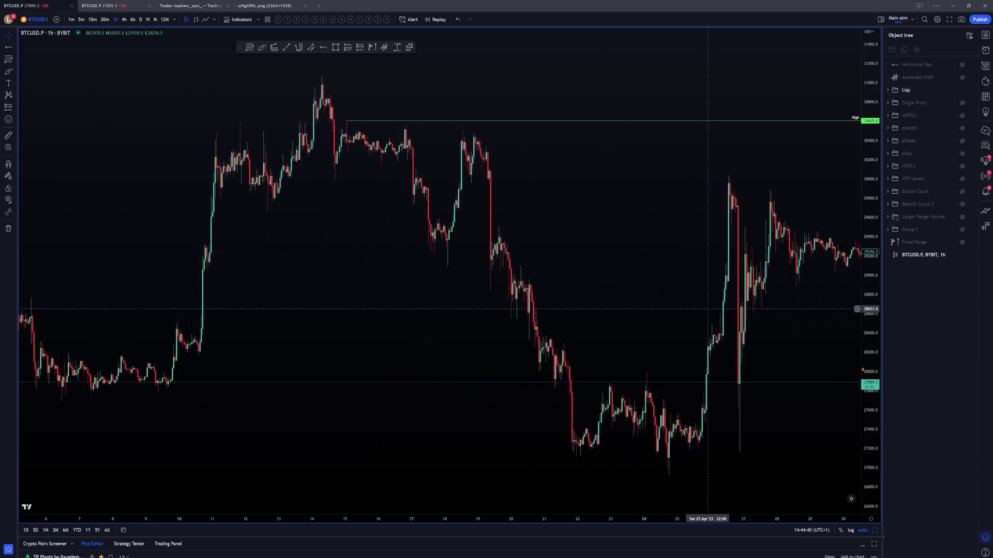
drag(514, 179, 439, 160)
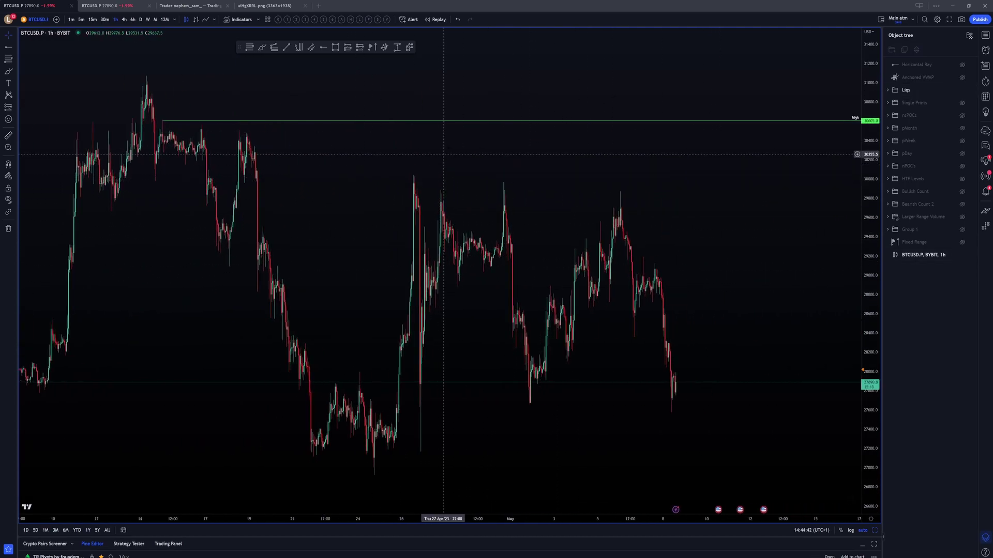
scroll(359, 295, down, 5)
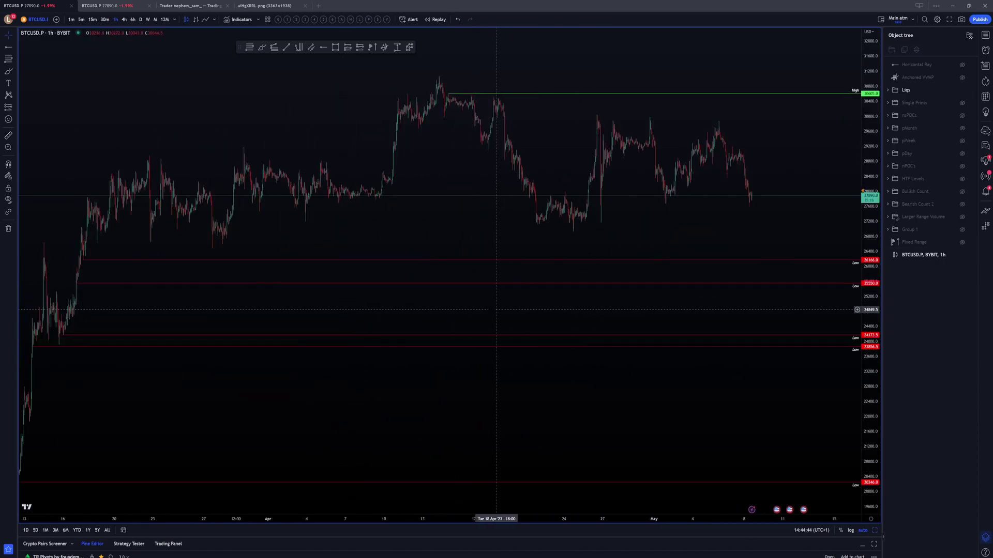
drag(227, 311, 674, 333)
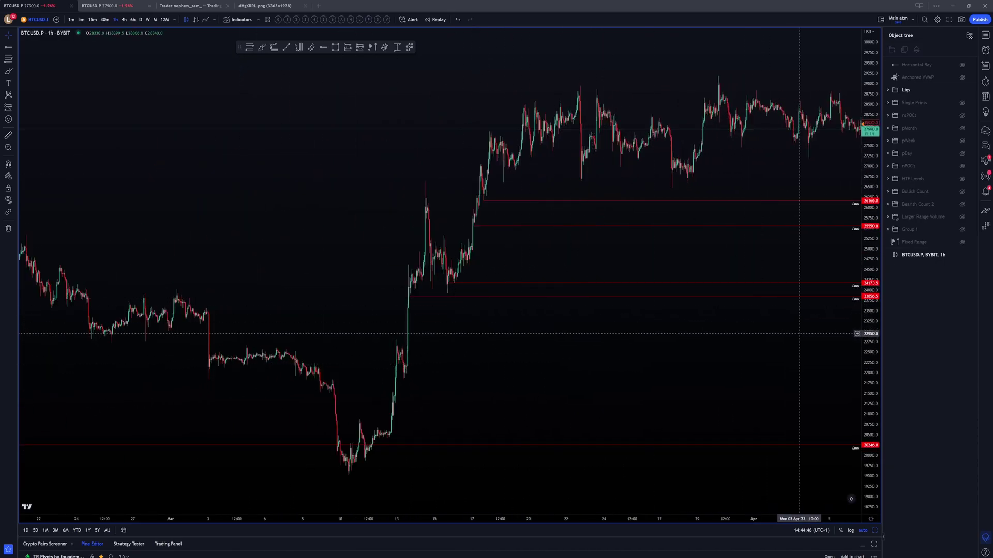
scroll(534, 316, up, 3)
scroll(534, 316, up, 3)
drag(468, 332, 547, 239)
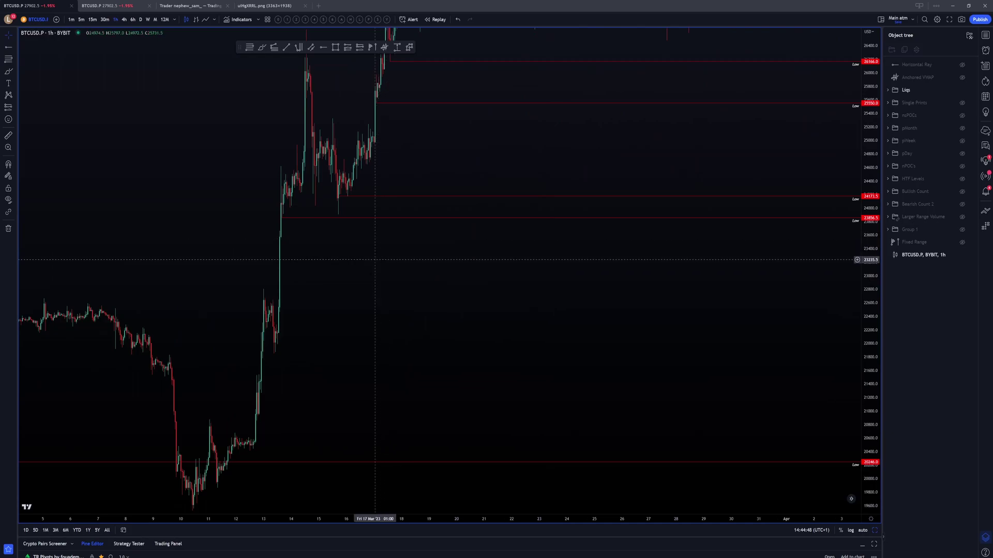
drag(340, 263, 350, 247)
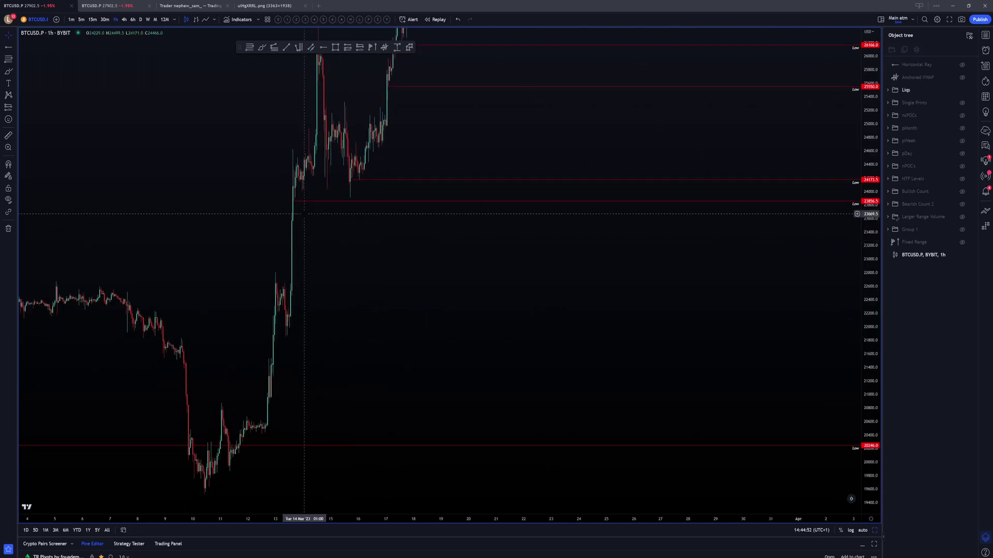
drag(300, 205, 327, 286)
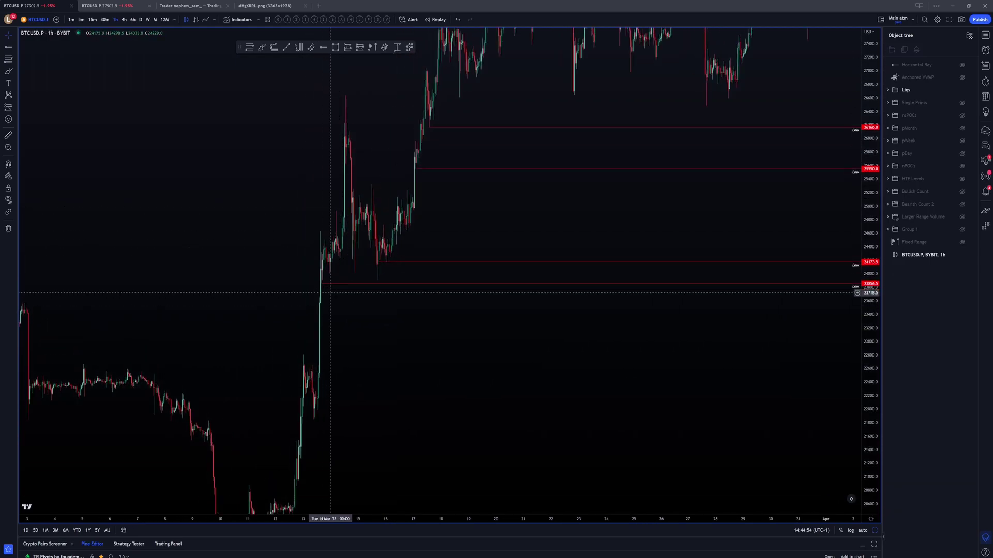
click(321, 285)
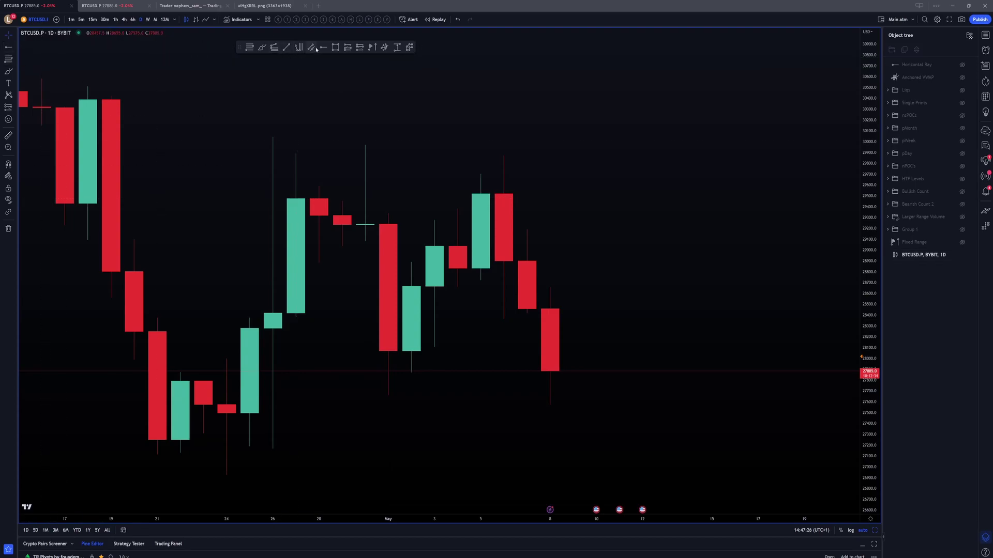
Draw a horizontal trend line from the 1 May daily low to 5 May with magnet snapping on.
click(286, 47)
click(12, 165)
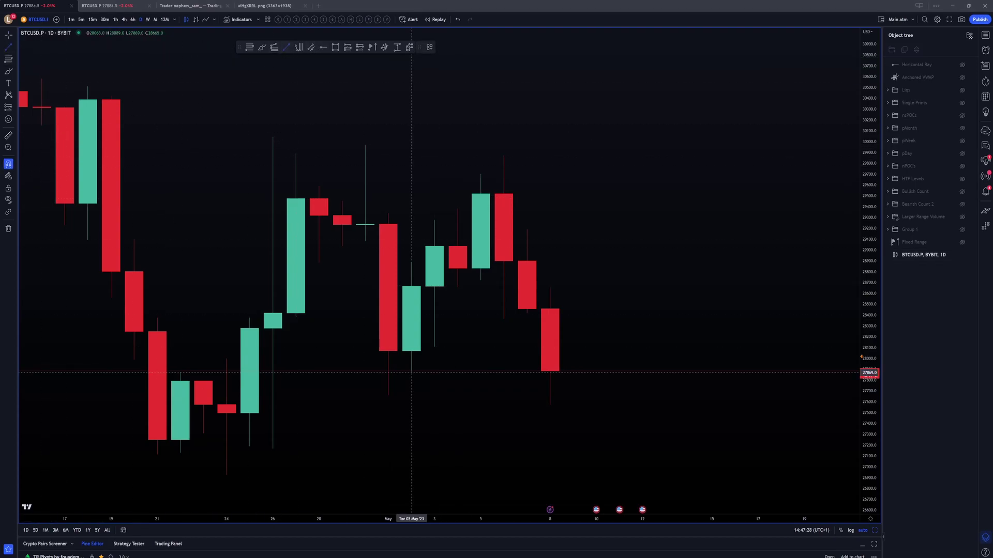
click(387, 395)
click(481, 395)
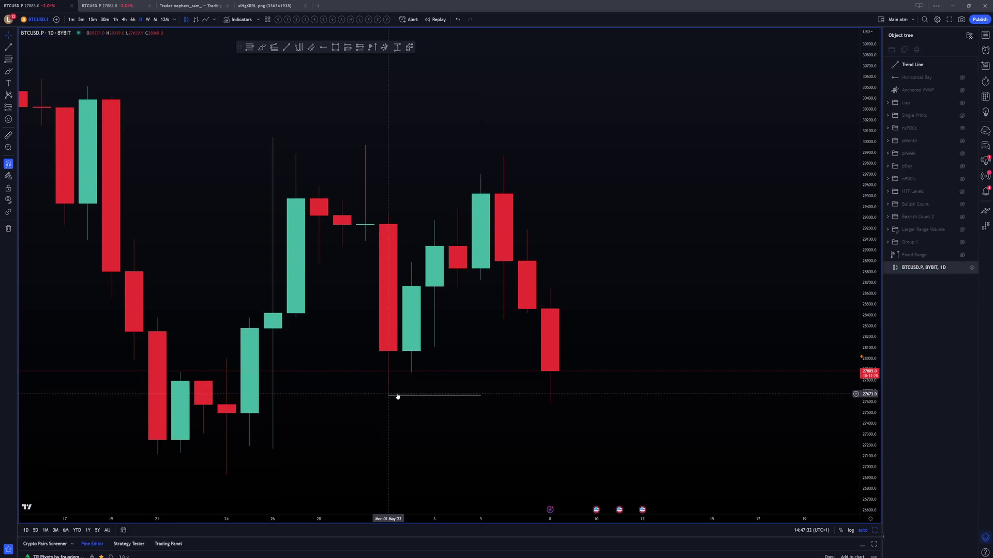
Draw horizontal trend lines from the 2 May and 3 May daily lows to 5 May.
click(287, 47)
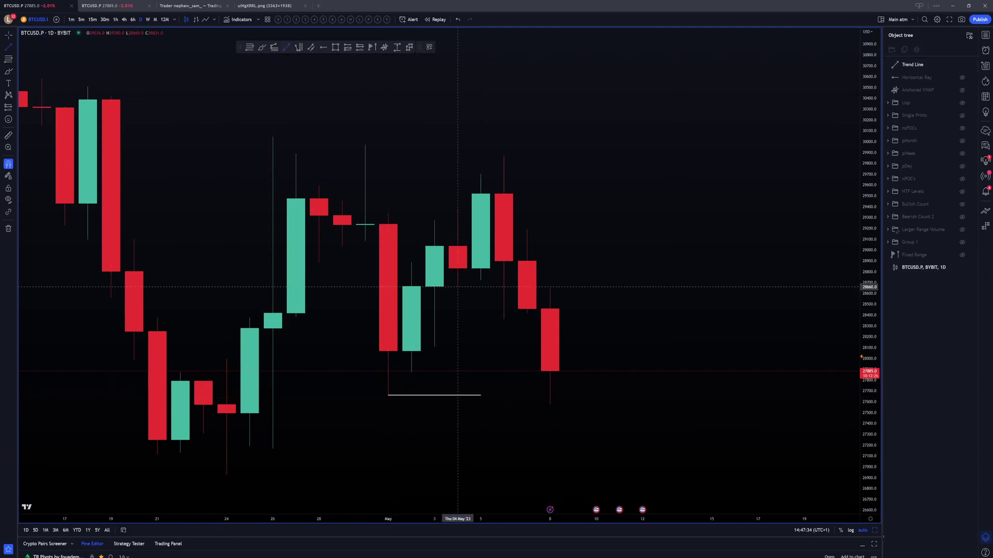
click(412, 373)
click(481, 373)
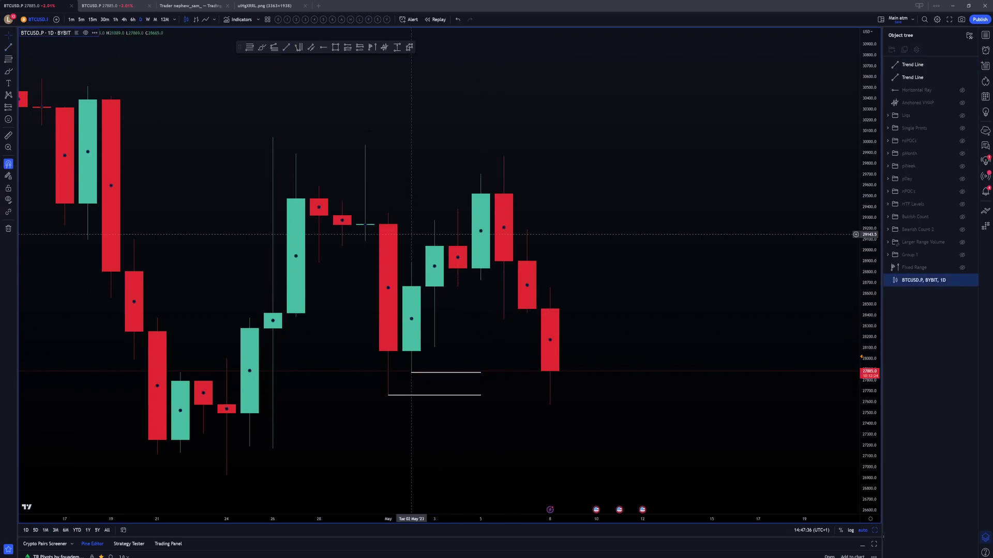
click(434, 347)
click(481, 347)
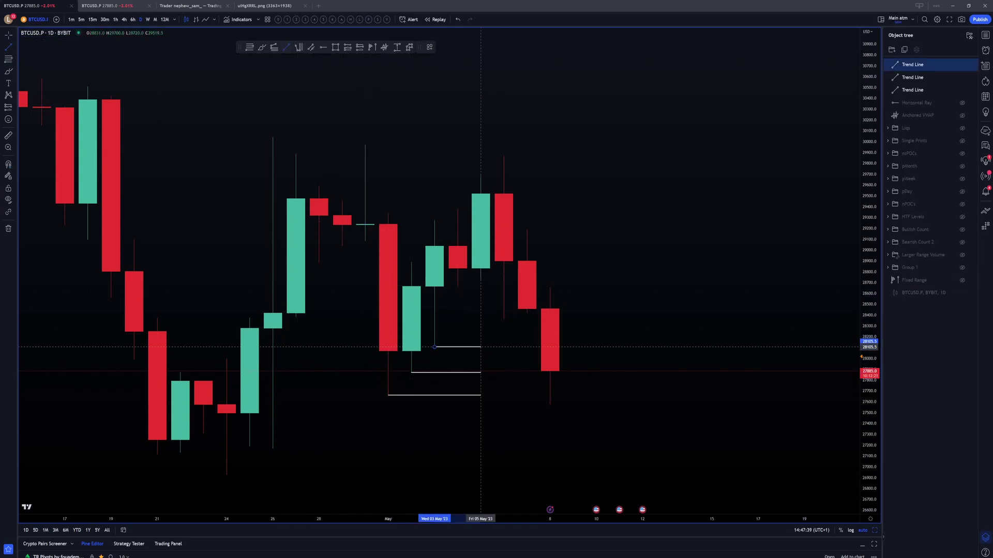
Draw a horizontal trend line from the 4 May daily low at 28,660 to 5 May.
click(286, 47)
click(455, 287)
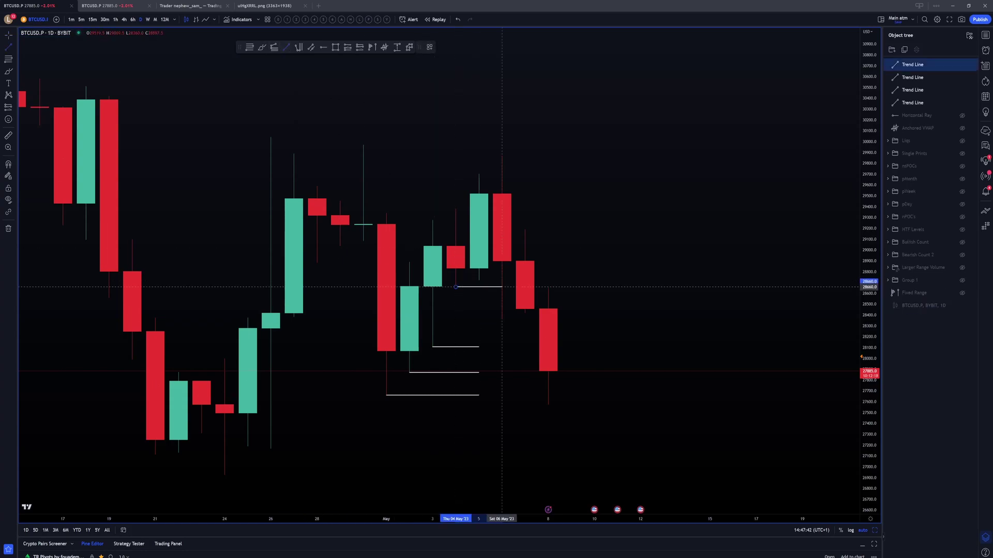
click(479, 293)
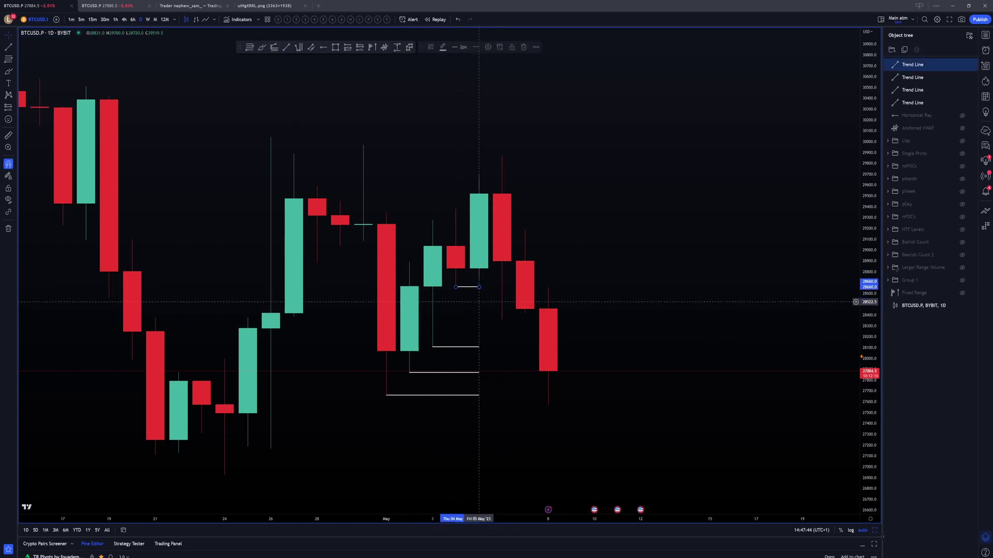
Draw a horizontal trend line from the 5 May daily low at 28,720 to 6 May.
click(478, 294)
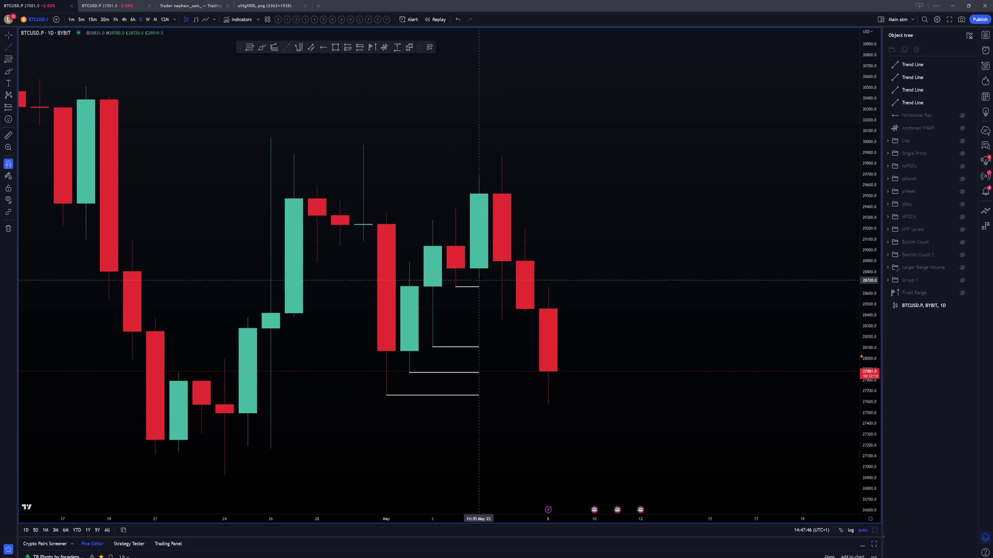
click(478, 280)
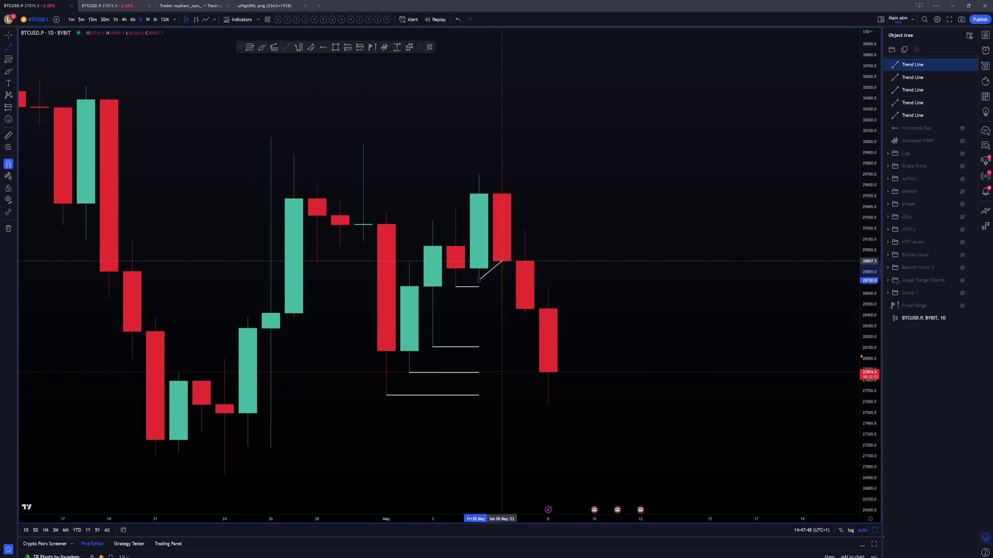
shift+click(501, 280)
click(501, 294)
click(455, 316)
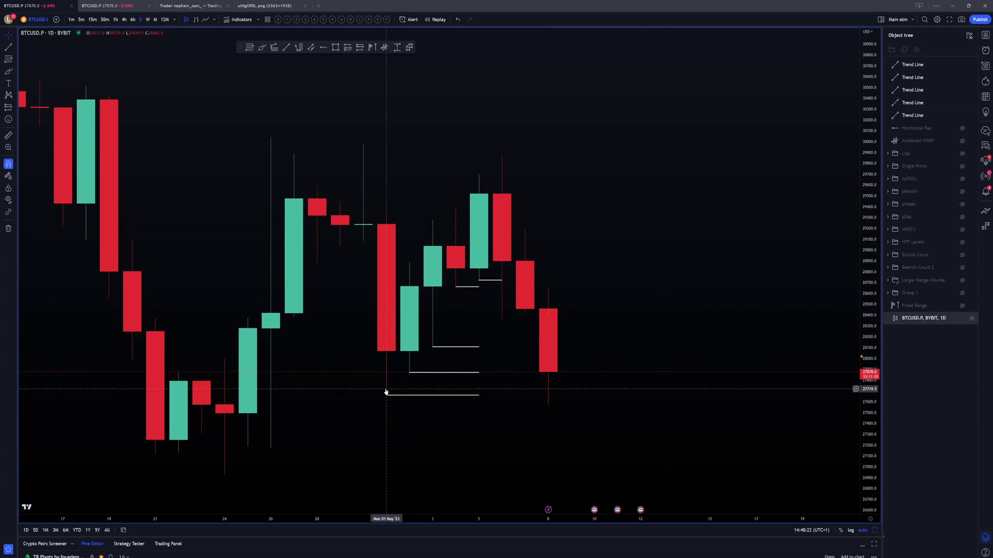
scroll(381, 377, down, 5)
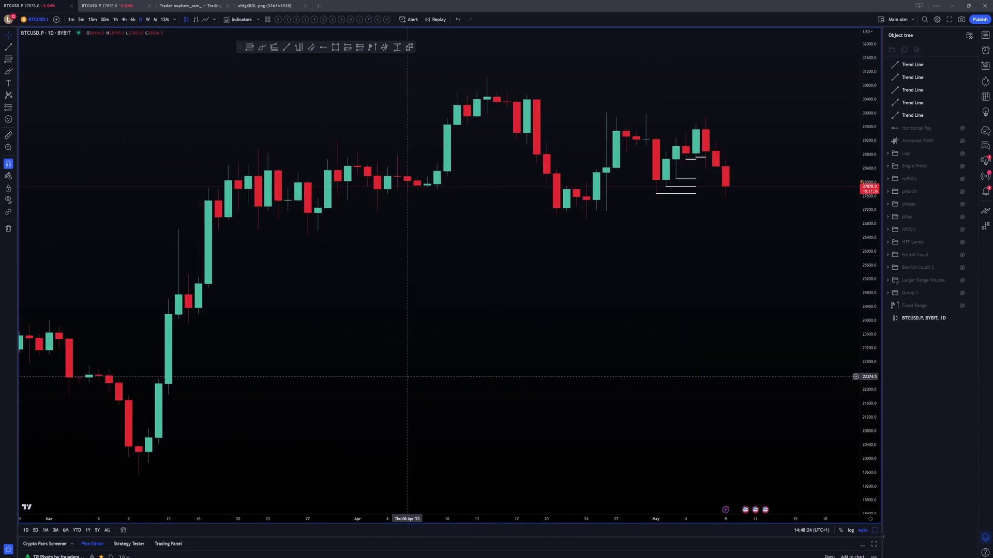
scroll(414, 368, up, 1)
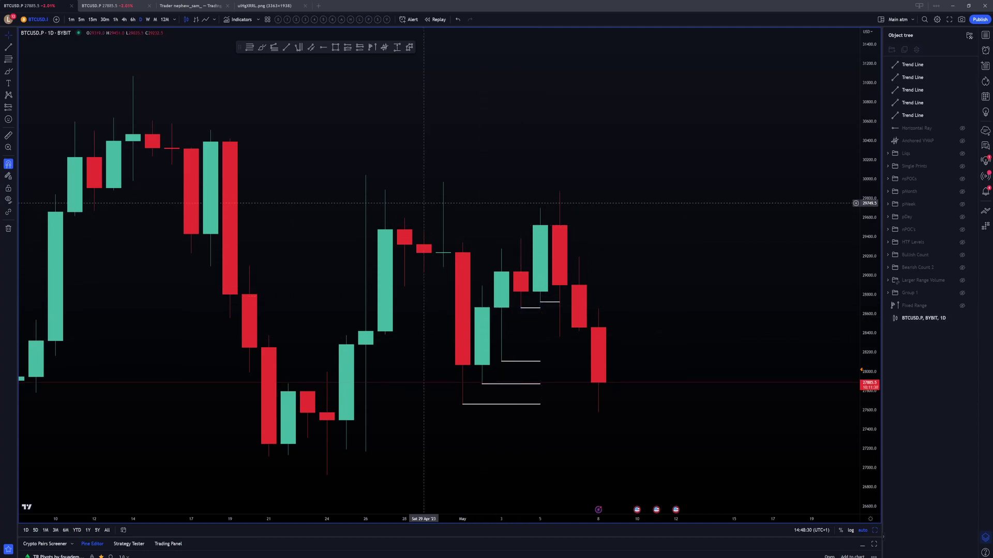
scroll(338, 279, down, 2)
scroll(608, 385, down, 2)
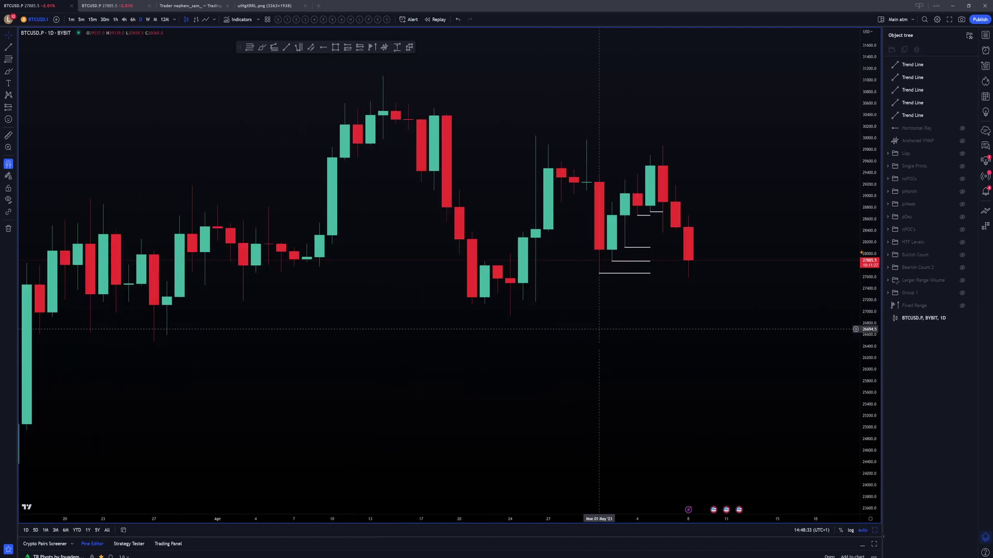
Examine the marked daily lows of 1 to 5 May and the successive daily lows in the April rally on the daily chart.
scroll(537, 382, up, 3)
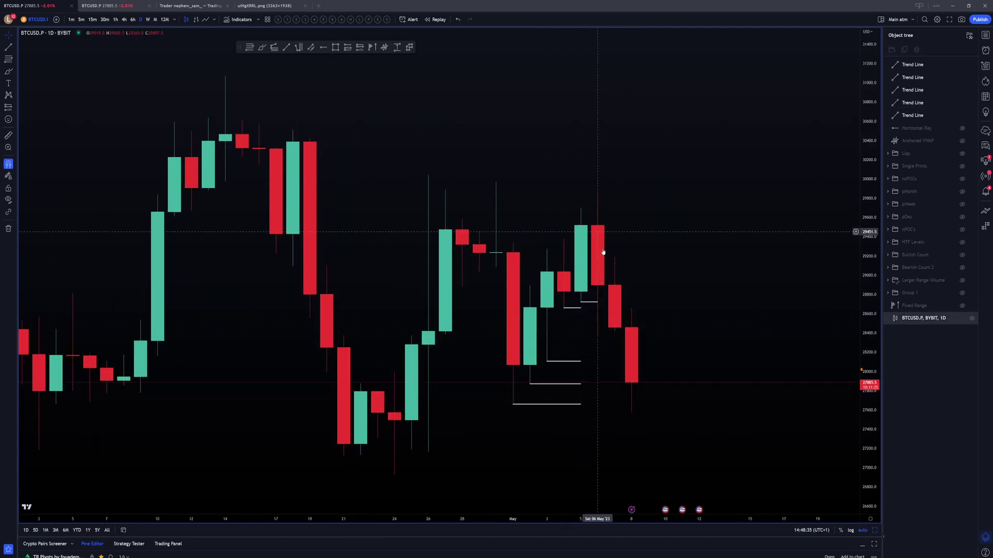
scroll(599, 255, up, 3)
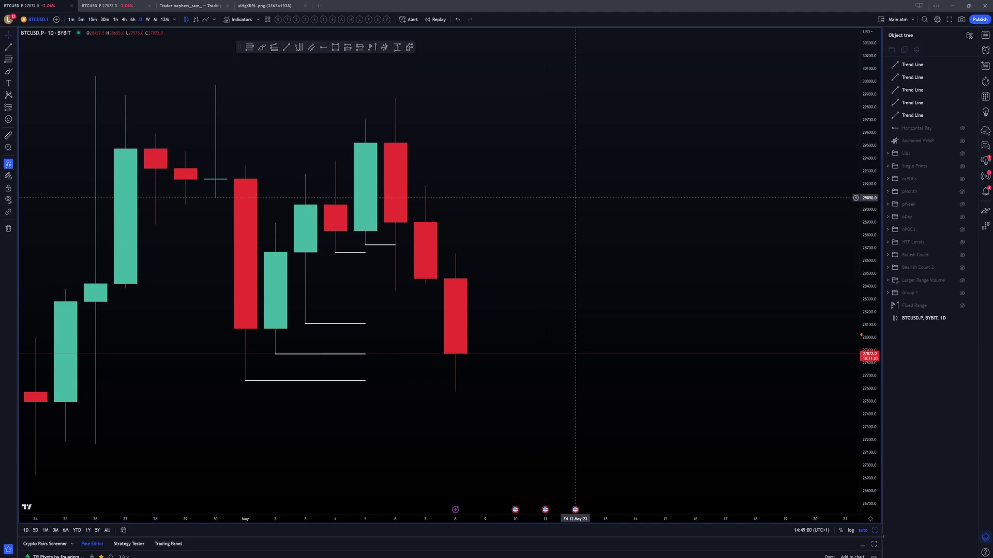
scroll(575, 198, down, 5)
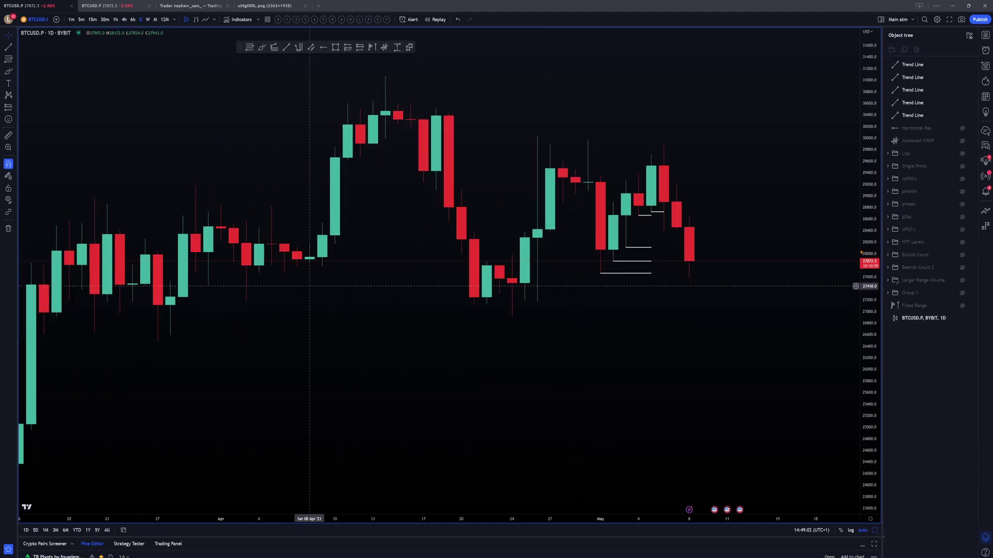
scroll(543, 346, up, 5)
drag(284, 274, 803, 360)
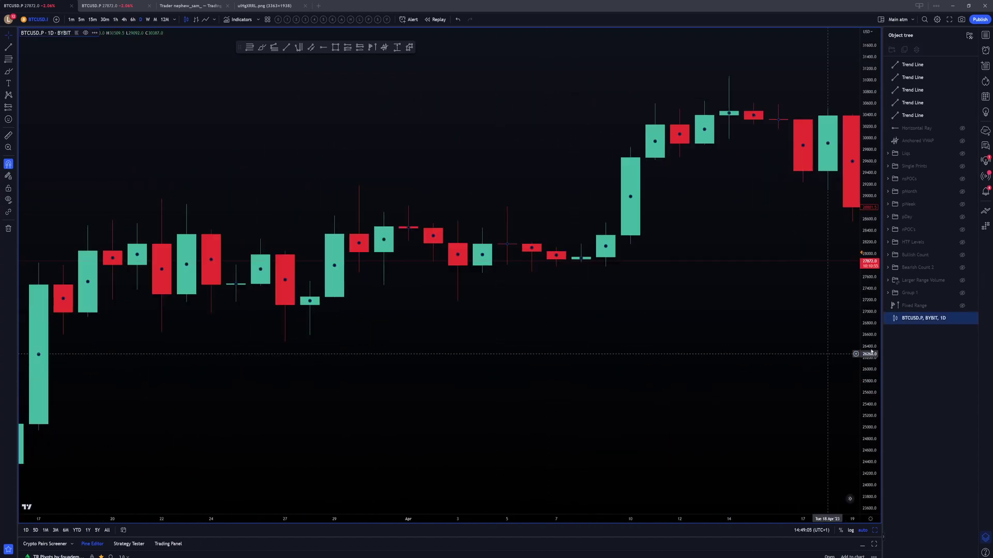
scroll(727, 352, up, 5)
click(282, 300)
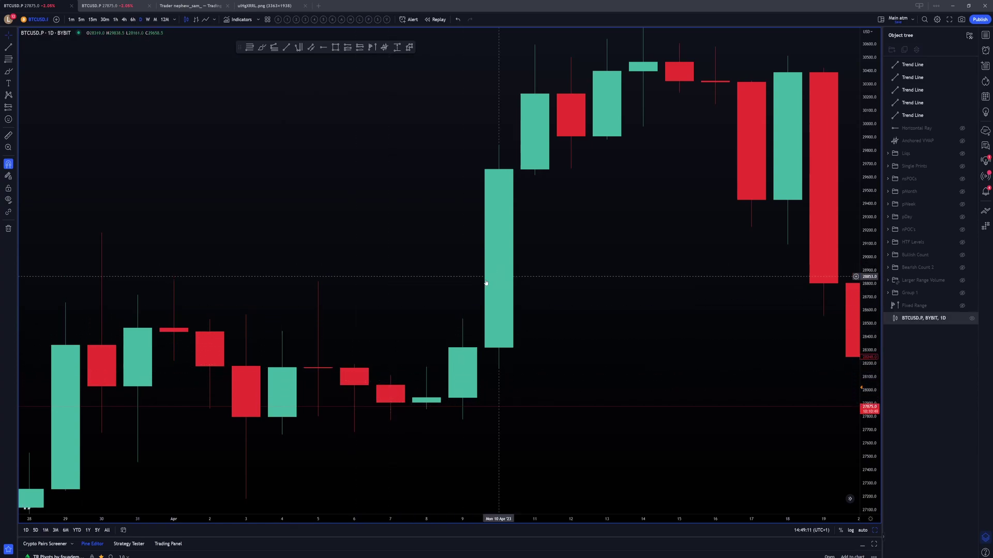
scroll(559, 233, down, 5)
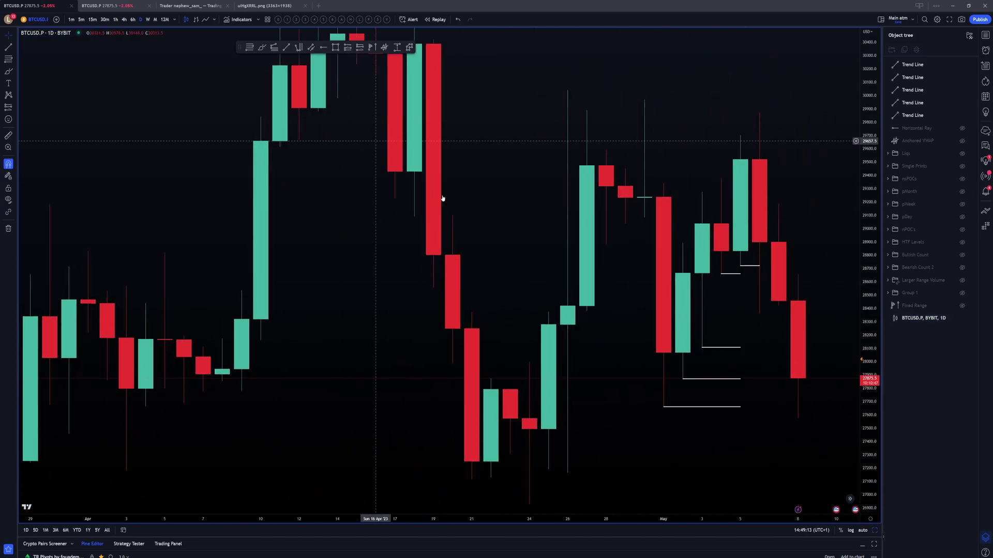
drag(411, 174, 244, 175)
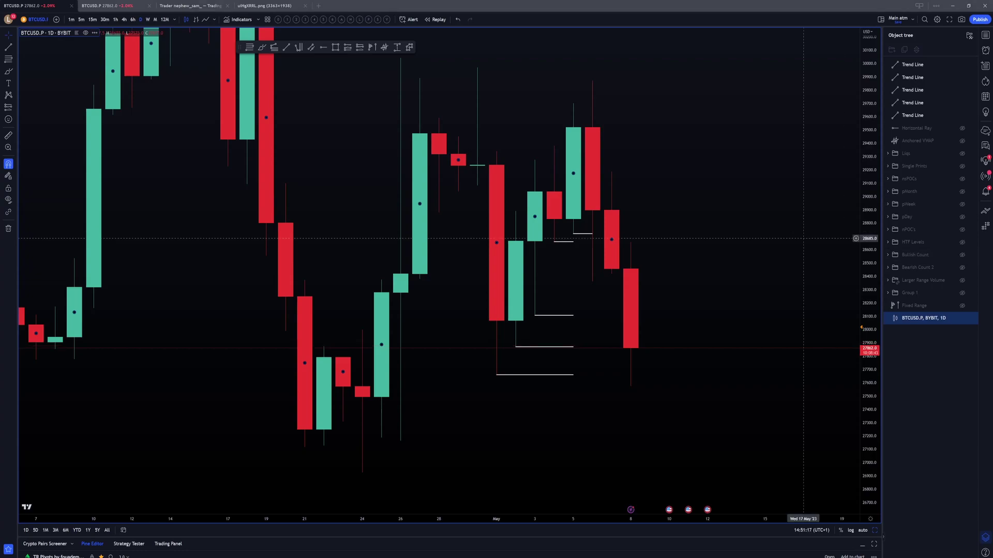
Delete all five trend lines marking the early May daily lows.
click(972, 65)
click(971, 65)
click(972, 65)
click(972, 65)
click(971, 64)
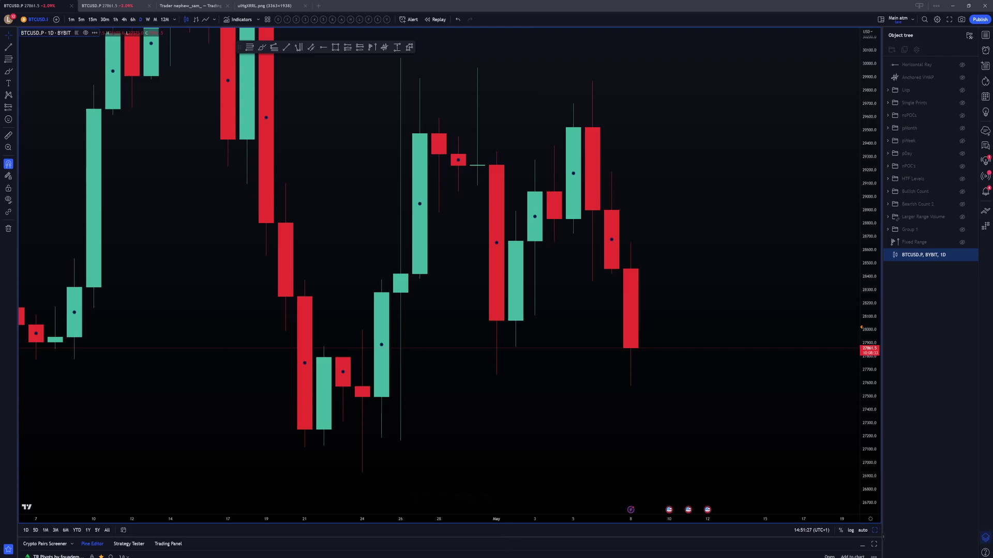
Switch to Exocharts, restore its multi-chart layout and maximize the Daily TPO chart.
click(496, 548)
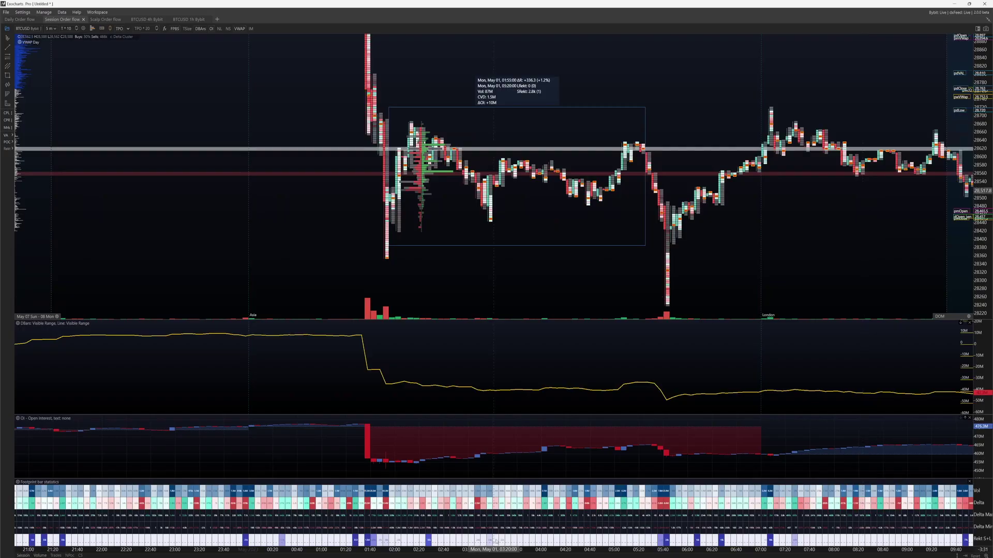
click(984, 19)
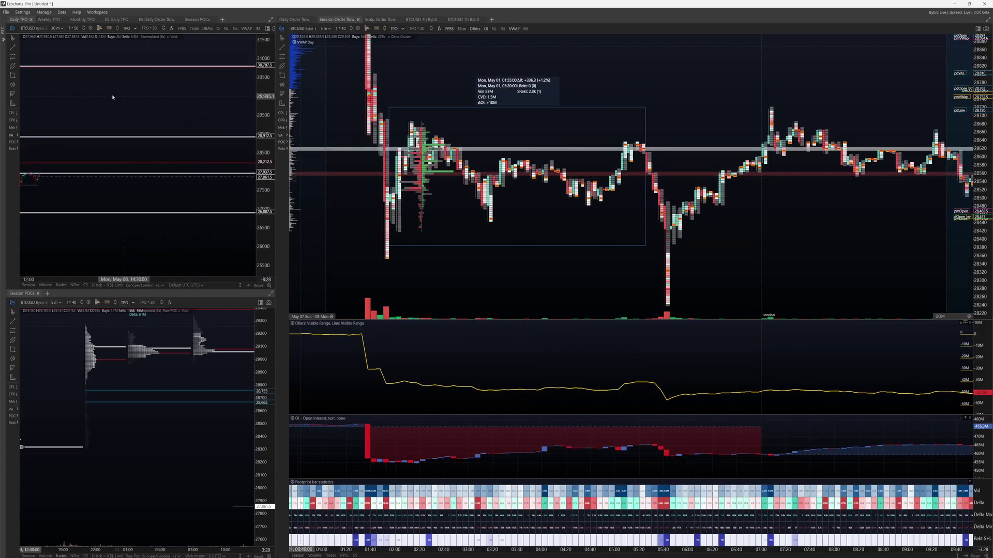
click(271, 20)
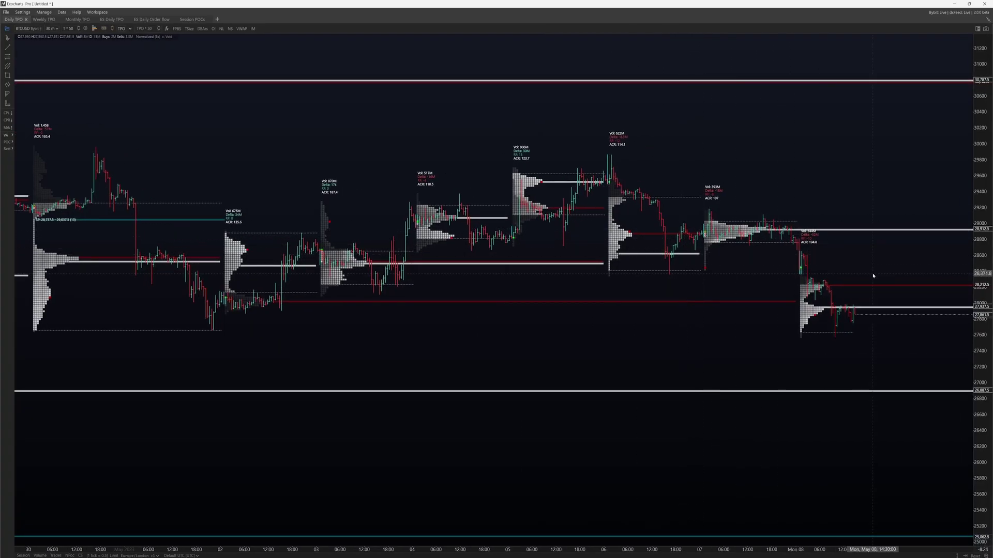
Examine the upper end of the 5 May TPO profile and the price action around its high.
scroll(868, 270, up, 3)
drag(538, 356, 844, 418)
scroll(629, 155, up, 4)
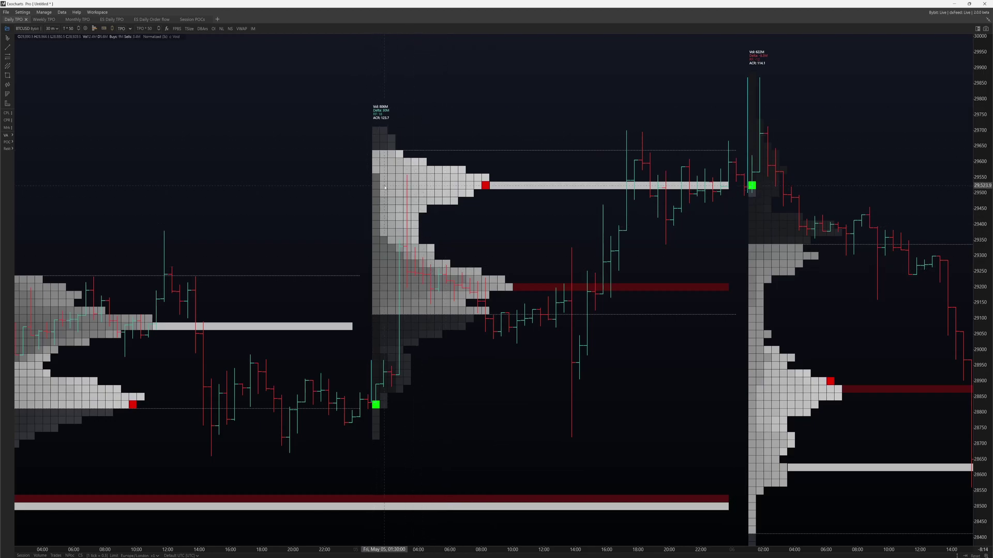
scroll(384, 188, up, 3)
drag(715, 155, 548, 185)
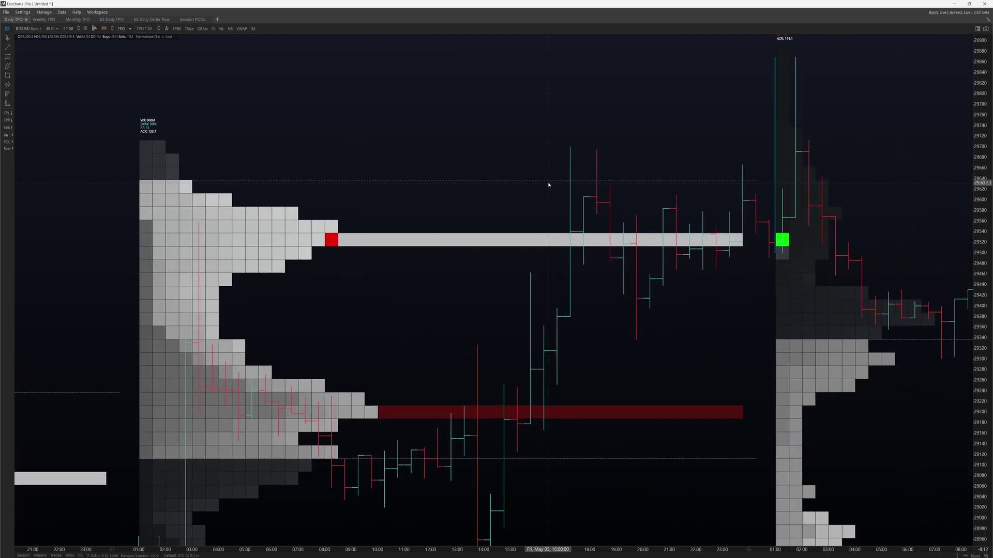
scroll(548, 184, down, 3)
scroll(486, 181, down, 2)
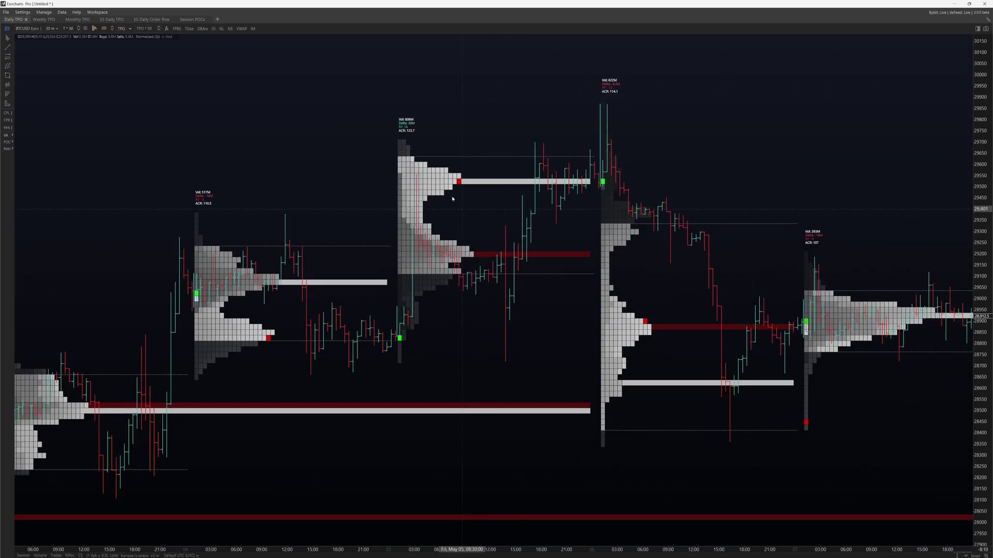
scroll(406, 142, up, 8)
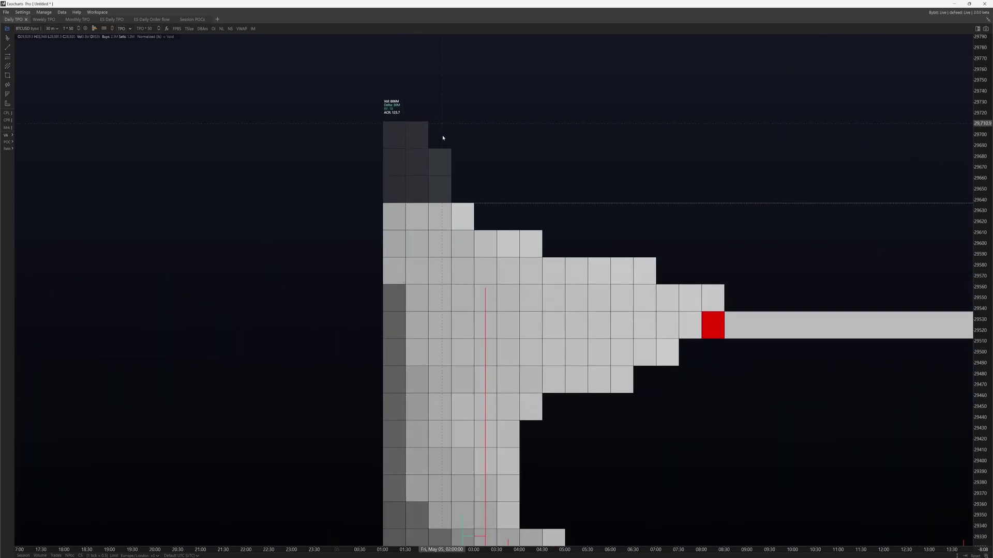
drag(444, 132, 325, 133)
scroll(313, 144, down, 3)
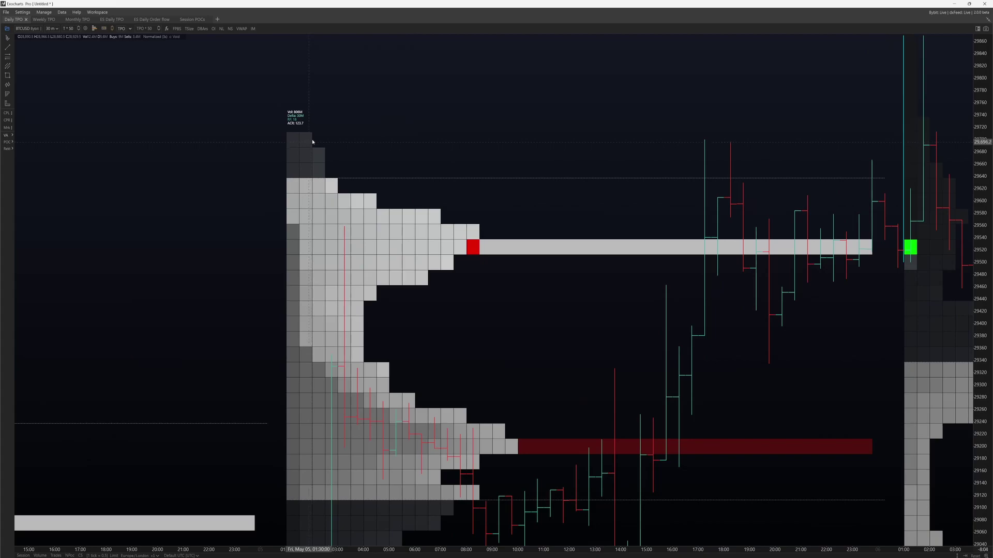
scroll(312, 143, up, 4)
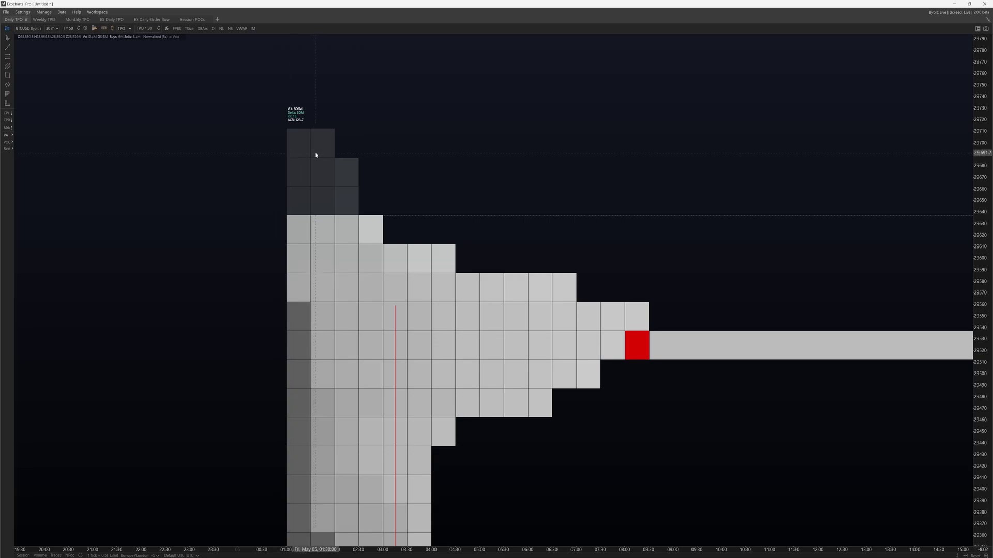
scroll(359, 169, down, 4)
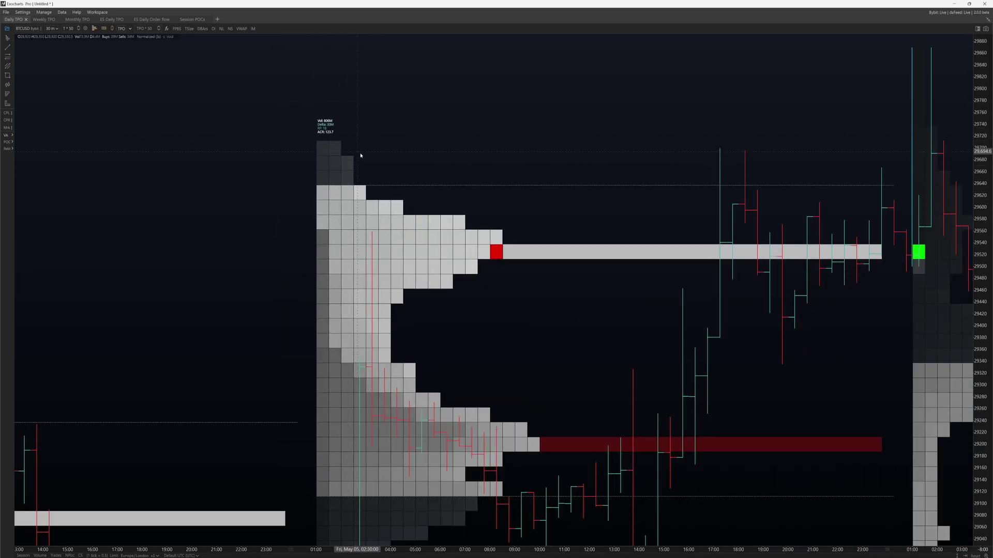
Go back to the 24 April TPO profile and examine its lower and upper extremes and the 25 April profile.
scroll(361, 156, down, 4)
drag(375, 225, 539, 106)
scroll(388, 201, down, 3)
drag(452, 176, 641, 89)
drag(416, 247, 743, 175)
drag(455, 255, 811, 247)
scroll(683, 269, down, 6)
drag(305, 293, 714, 253)
scroll(677, 283, up, 7)
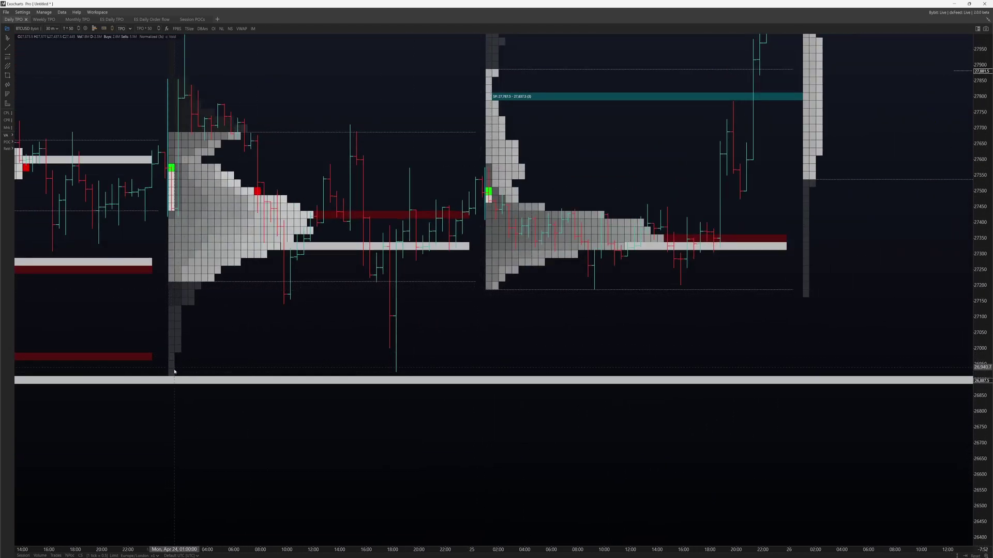
drag(175, 140, 249, 317)
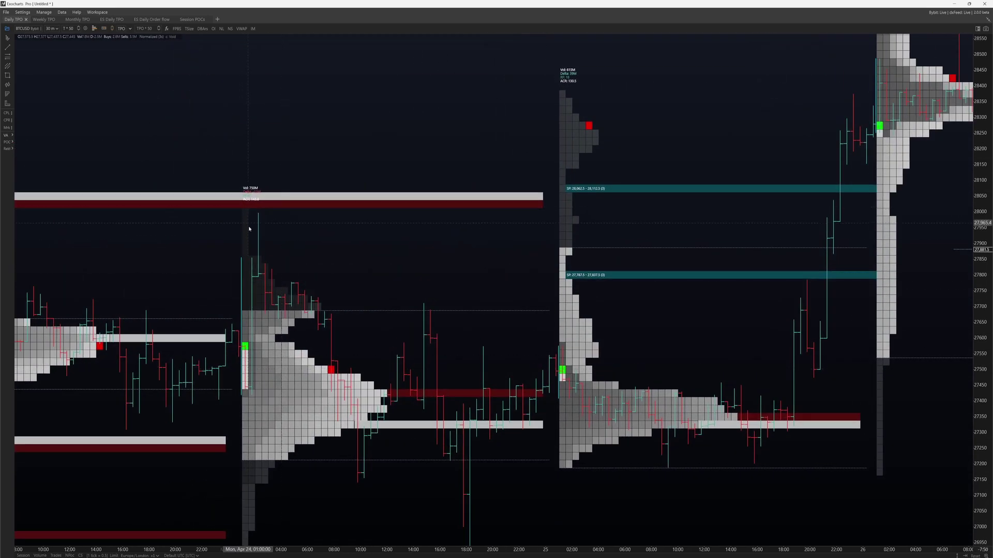
drag(588, 353, 545, 332)
drag(767, 171, 770, 346)
Examine the daily TPO profiles from 27 April through 6 May, comparing the shapes of their highs and lows.
scroll(770, 342, down, 6)
drag(755, 248, 62, 359)
scroll(576, 288, down, 3)
scroll(610, 235, up, 4)
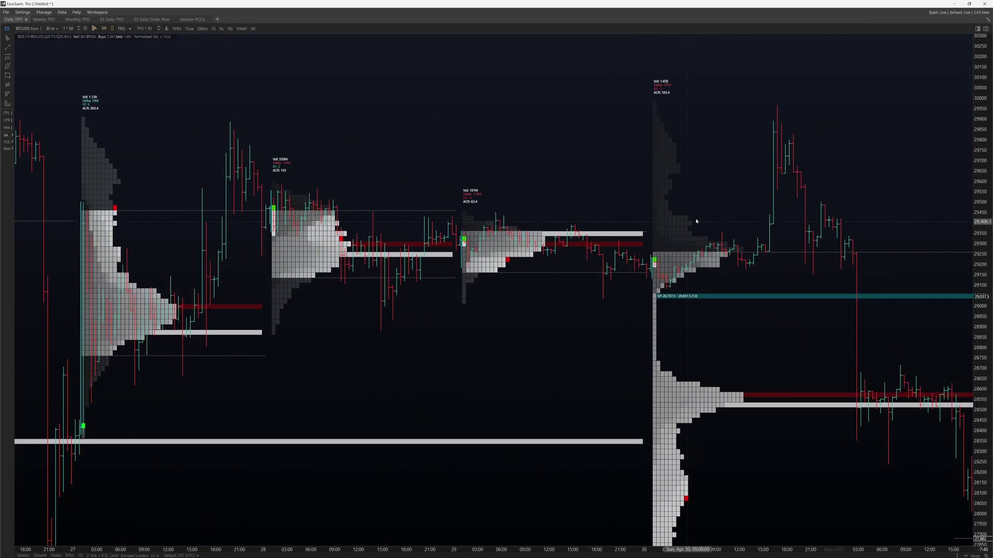
drag(931, 221, 302, 172)
scroll(396, 200, down, 3)
scroll(837, 199, up, 3)
drag(858, 194, 523, 256)
scroll(594, 203, up, 5)
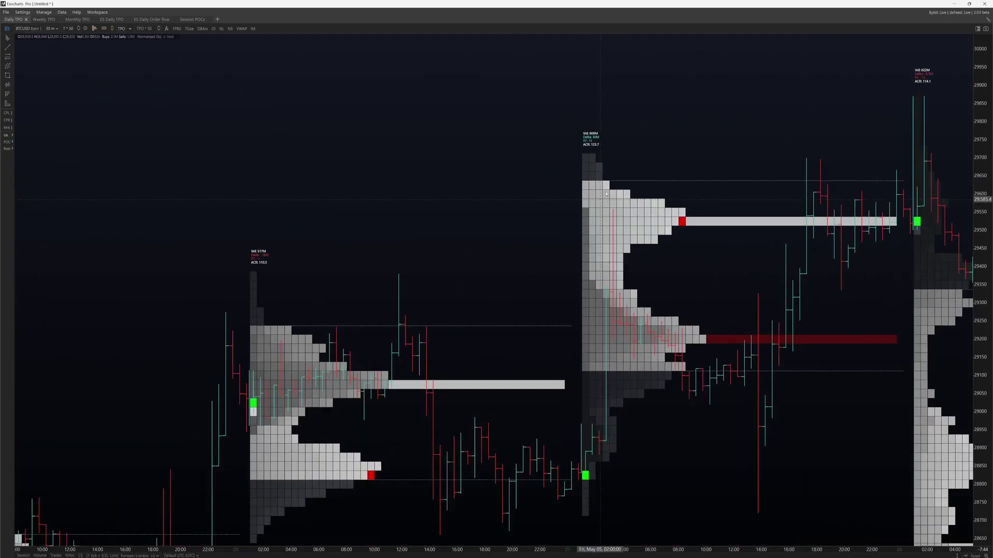
scroll(598, 155, down, 3)
scroll(656, 168, up, 1)
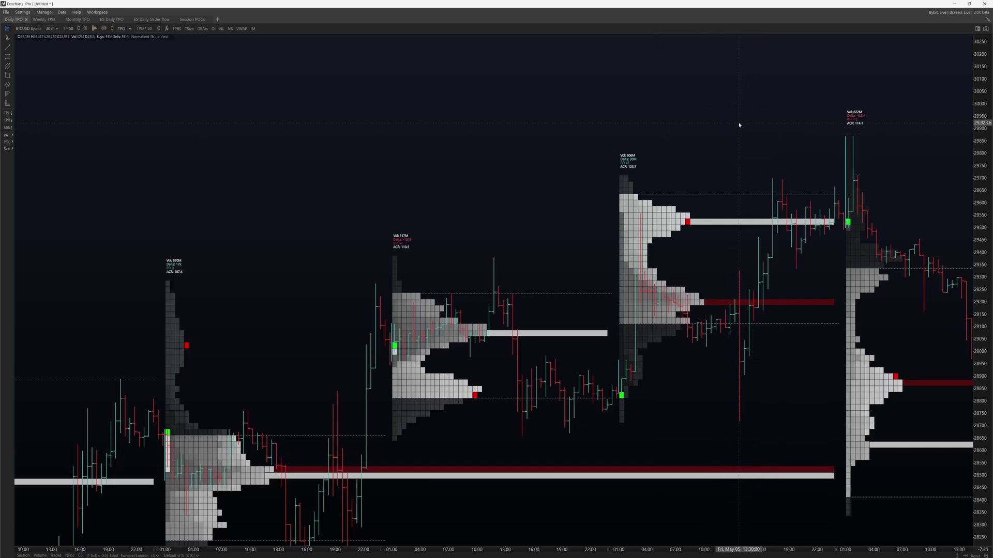
scroll(739, 125, up, 2)
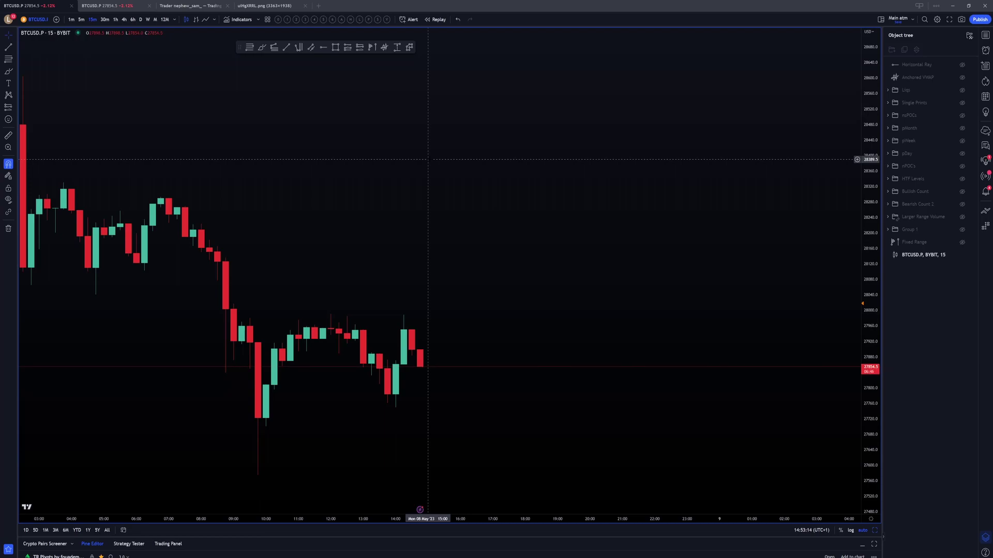
Switch to TradingView and examine the 15-minute BTCUSD price action from 30 April to 8 May.
scroll(445, 282, down, 3)
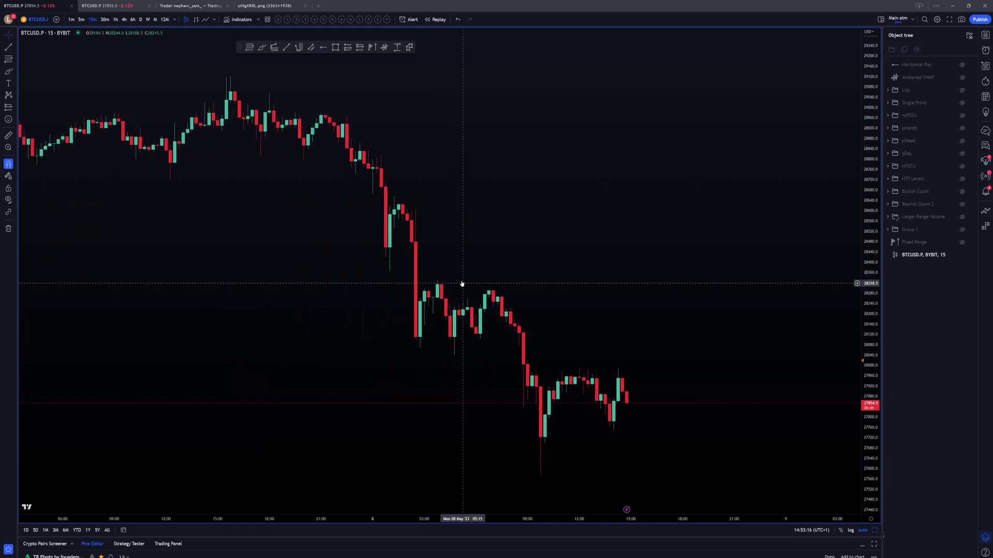
scroll(468, 277, down, 3)
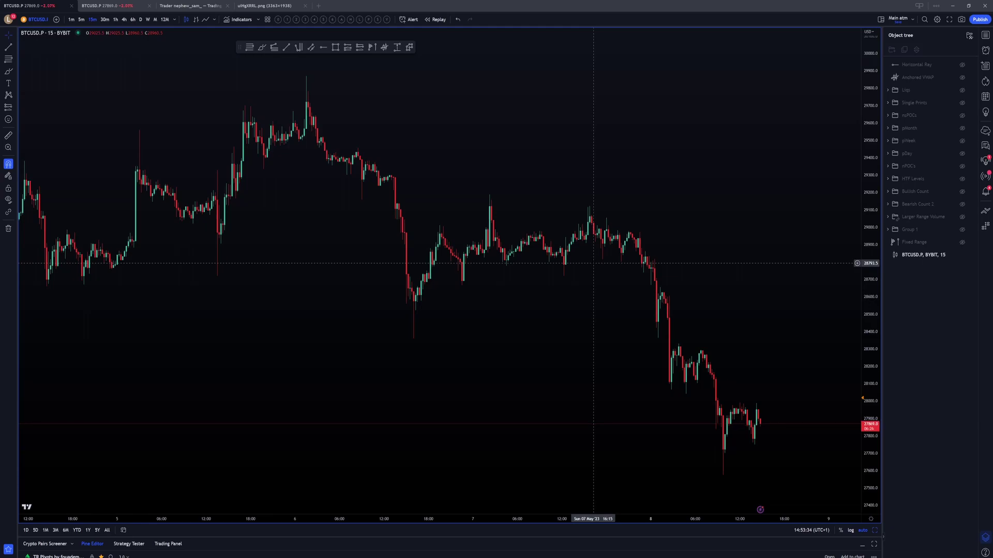
scroll(593, 263, down, 3)
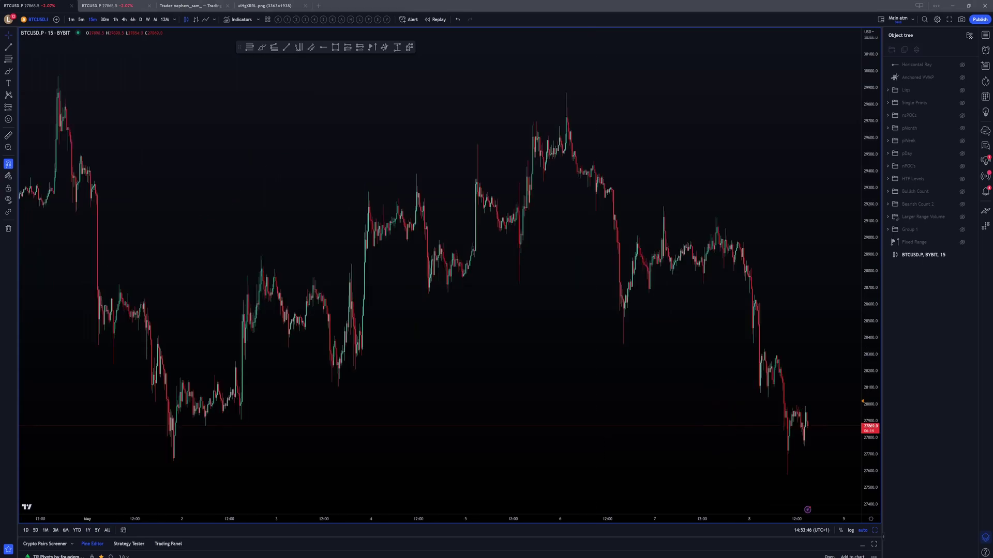